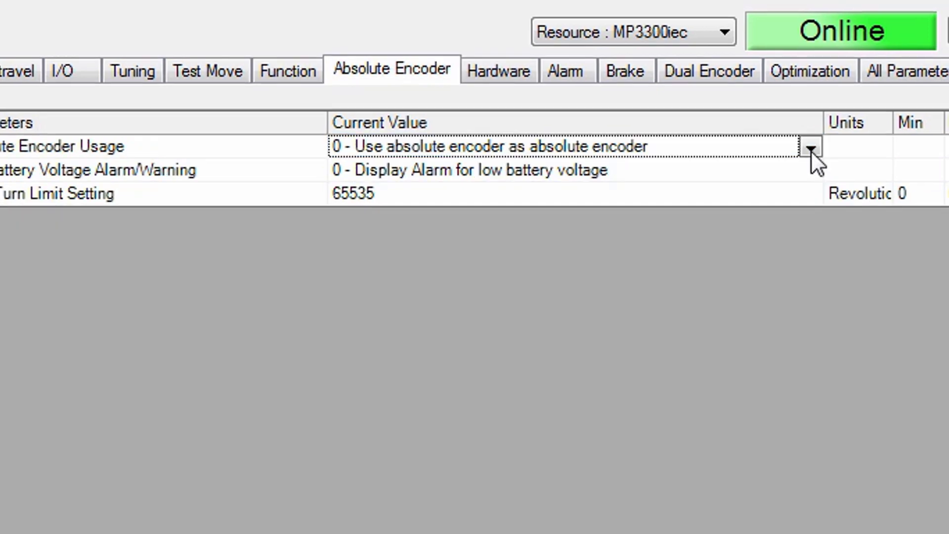
{"action": "left_click", "coordinate": [809, 147]}
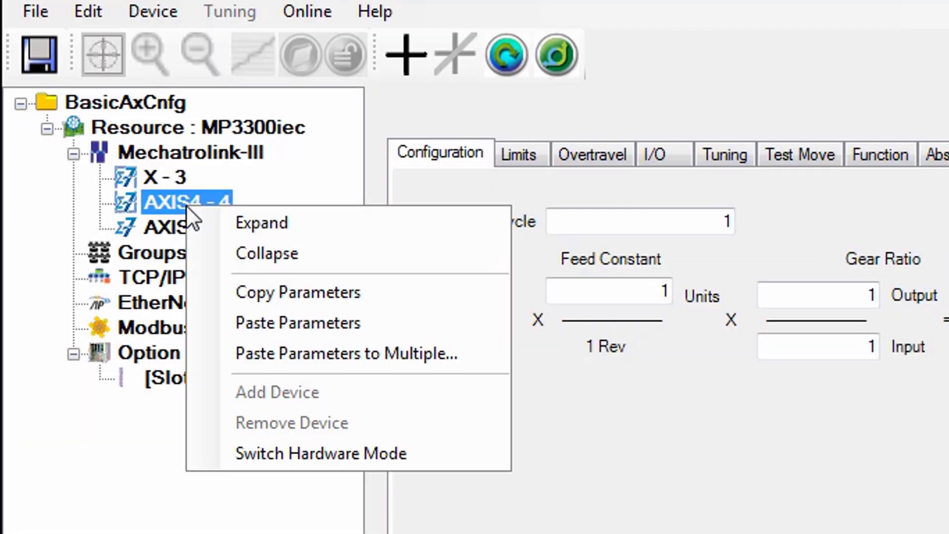
{"action": "left_click", "coordinate": [320, 321]}
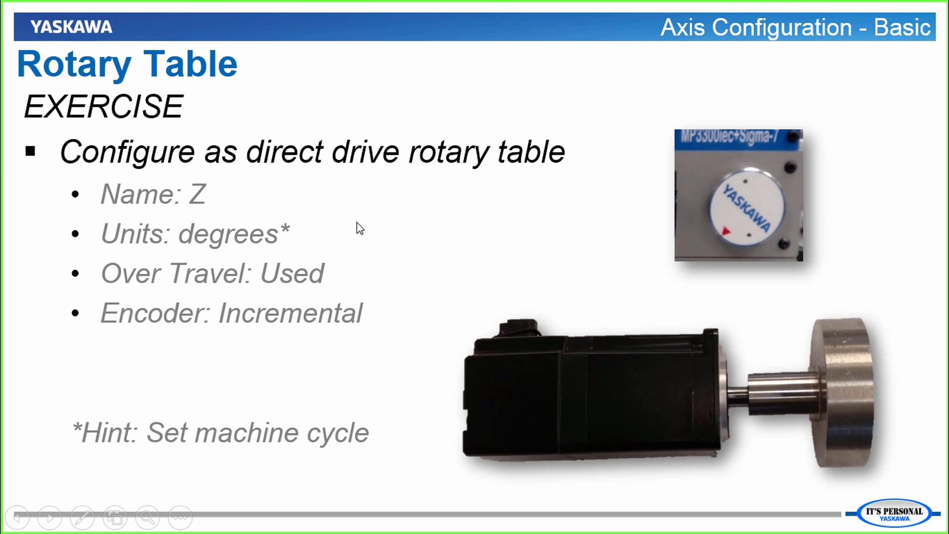
{"action": "key", "text": "Right"}
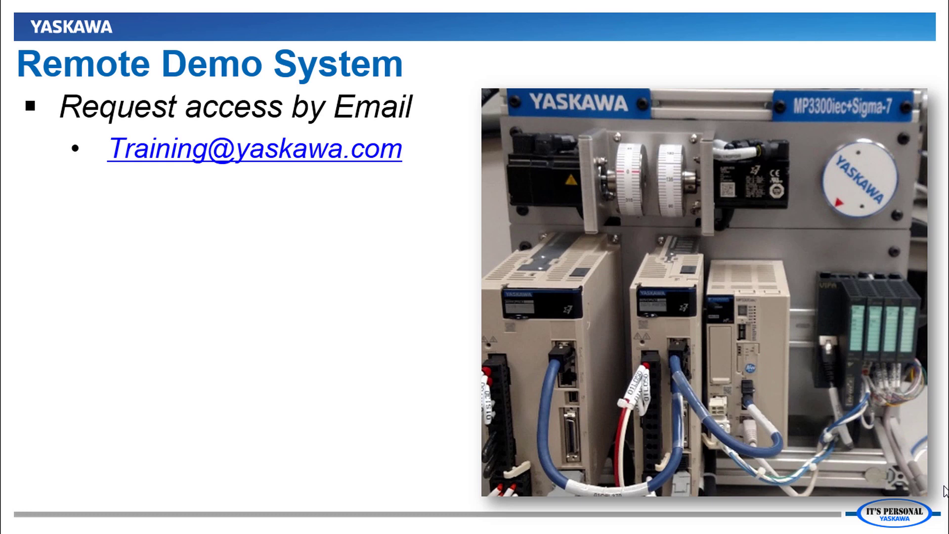
{"action": "key", "text": "Right"}
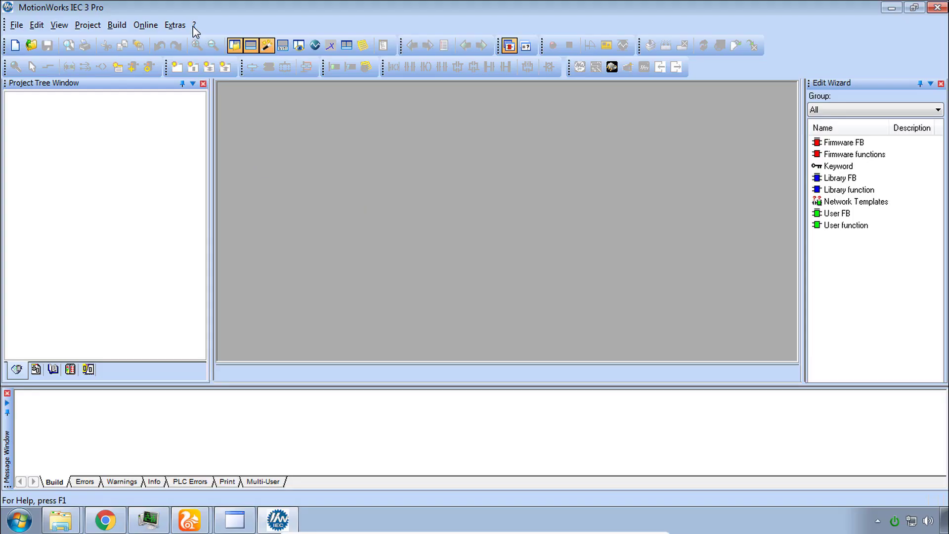
Check the installed MotionWorks IEC 3 Pro version in the program information and close it.
{"action": "left_click", "coordinate": [194, 25]}
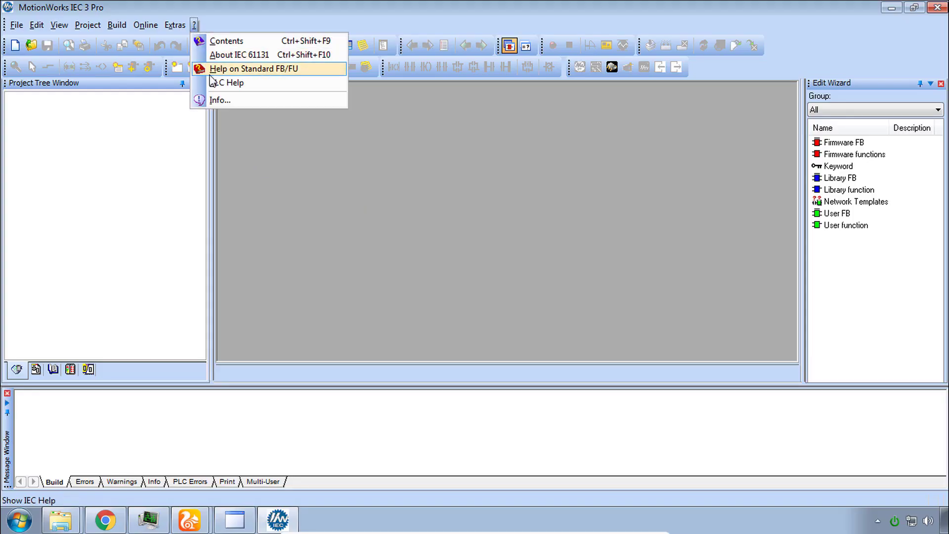
{"action": "left_click", "coordinate": [224, 96]}
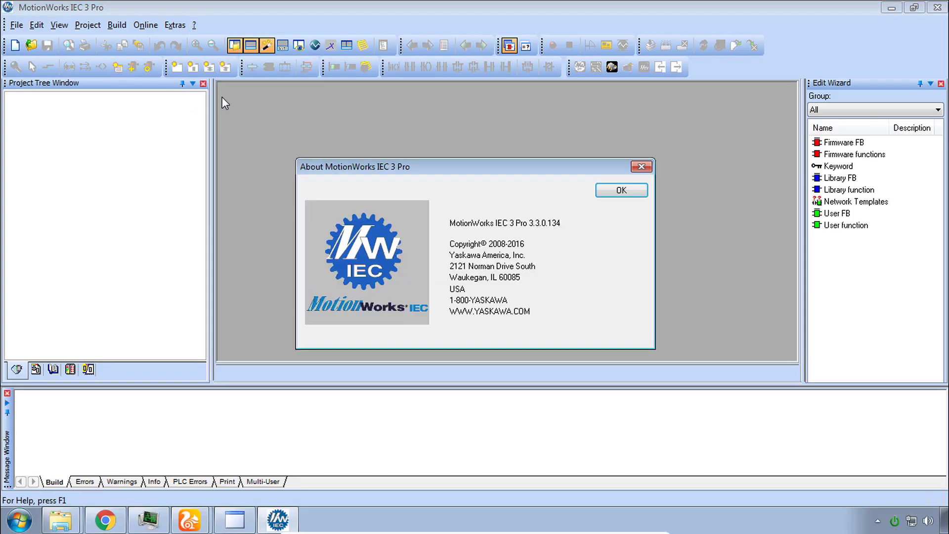
{"action": "key", "text": "Return"}
Choose the zipped project HardwareConfig_A02 from the desktop's Class Materials TRM010-MotionWorksIEC folder and start unzipping it.
{"action": "left_click", "coordinate": [17, 24]}
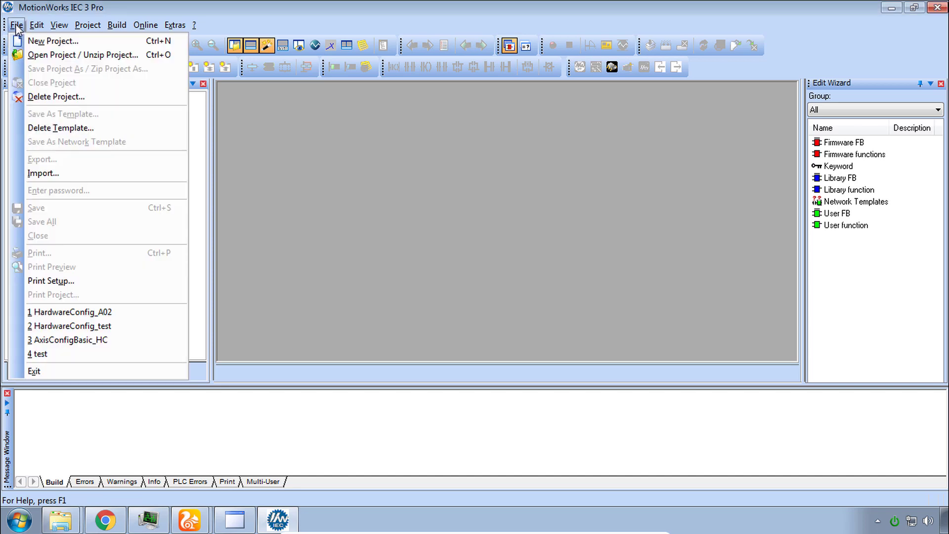
{"action": "left_click", "coordinate": [34, 55]}
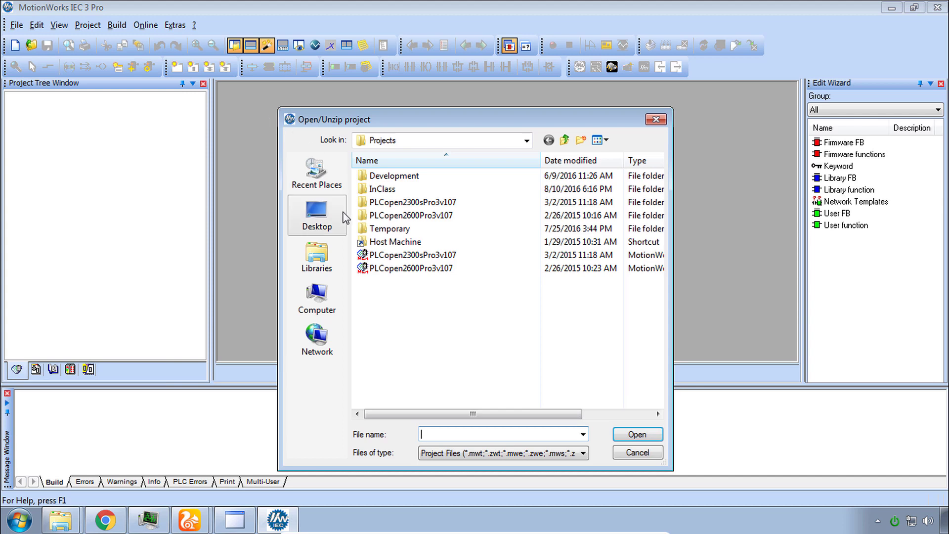
{"action": "left_click", "coordinate": [331, 216]}
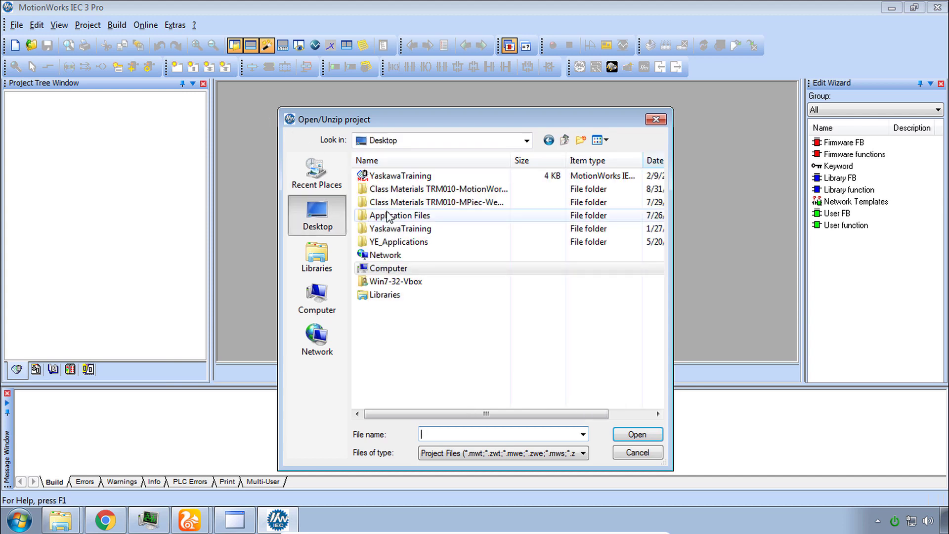
{"action": "double_click", "coordinate": [406, 189]}
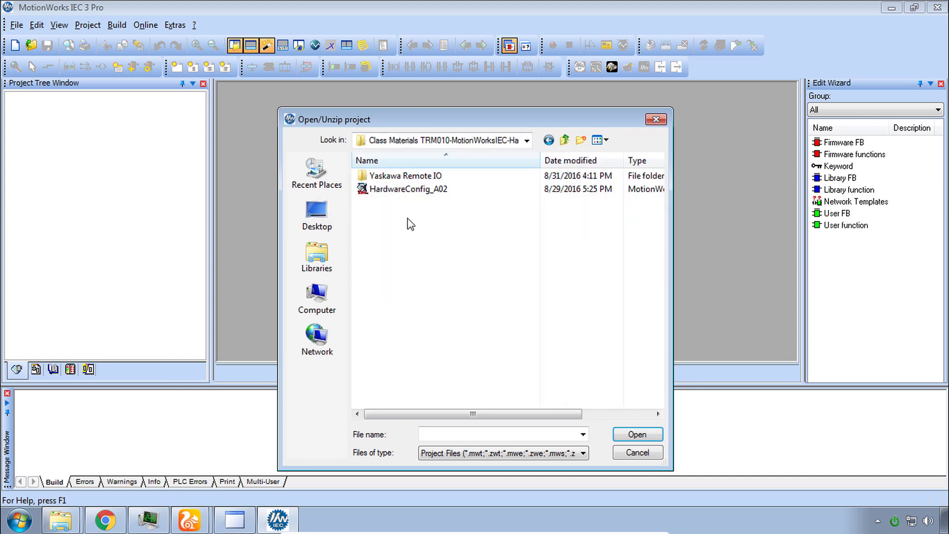
{"action": "left_click", "coordinate": [408, 193]}
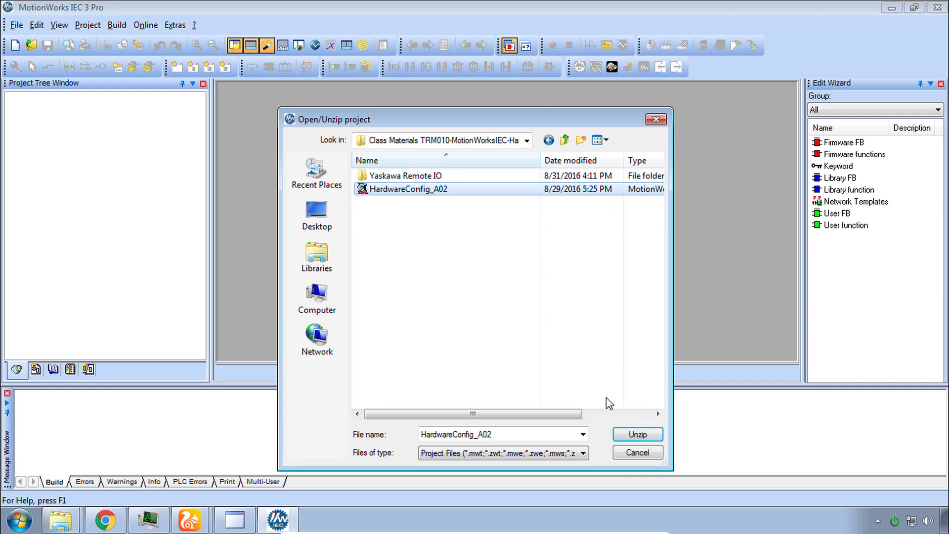
{"action": "left_click", "coordinate": [625, 439]}
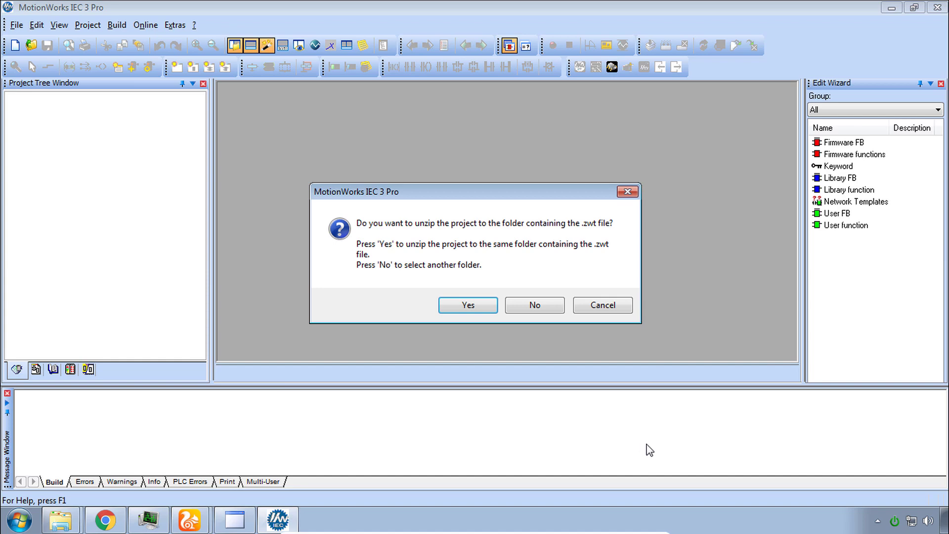
Choose a different unzip destination, browsing through the C: drive's Public Documents and MotionWorks IEC 3 Pro to the Hardware Config folder.
{"action": "left_click", "coordinate": [543, 309]}
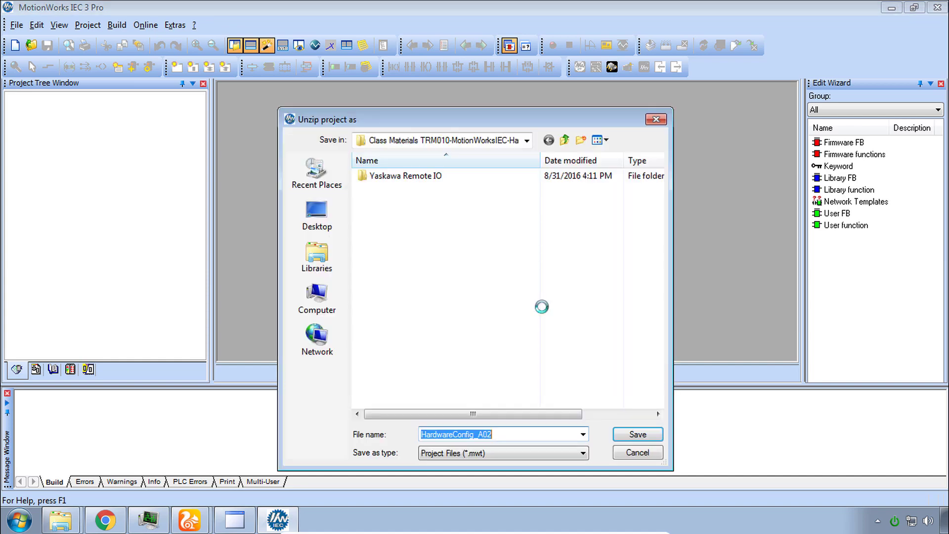
{"action": "left_click", "coordinate": [316, 297]}
{"action": "double_click", "coordinate": [420, 198]}
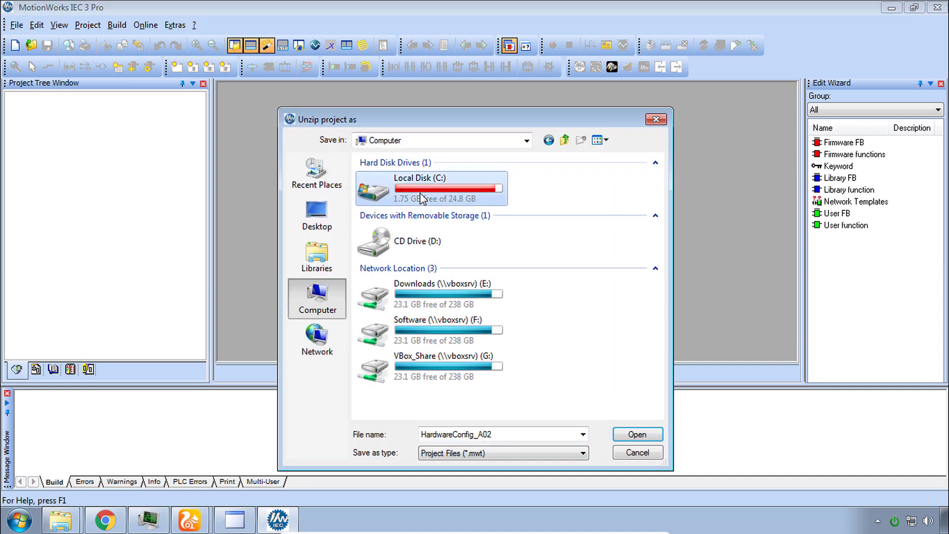
{"action": "double_click", "coordinate": [380, 215]}
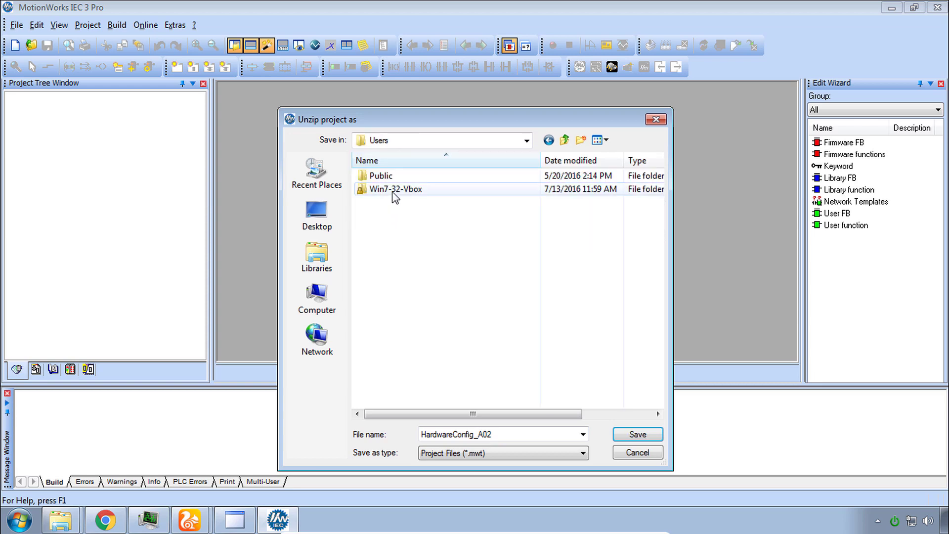
{"action": "double_click", "coordinate": [395, 179]}
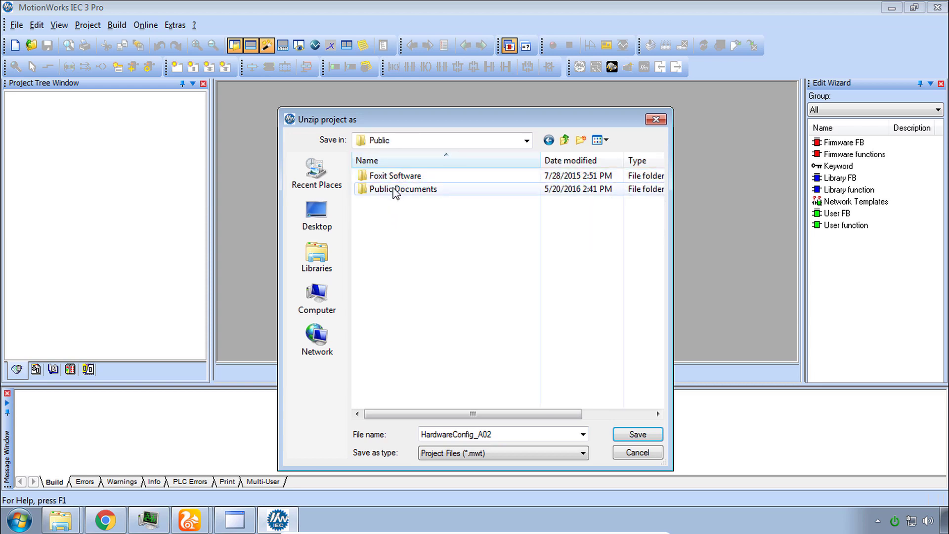
{"action": "double_click", "coordinate": [394, 190]}
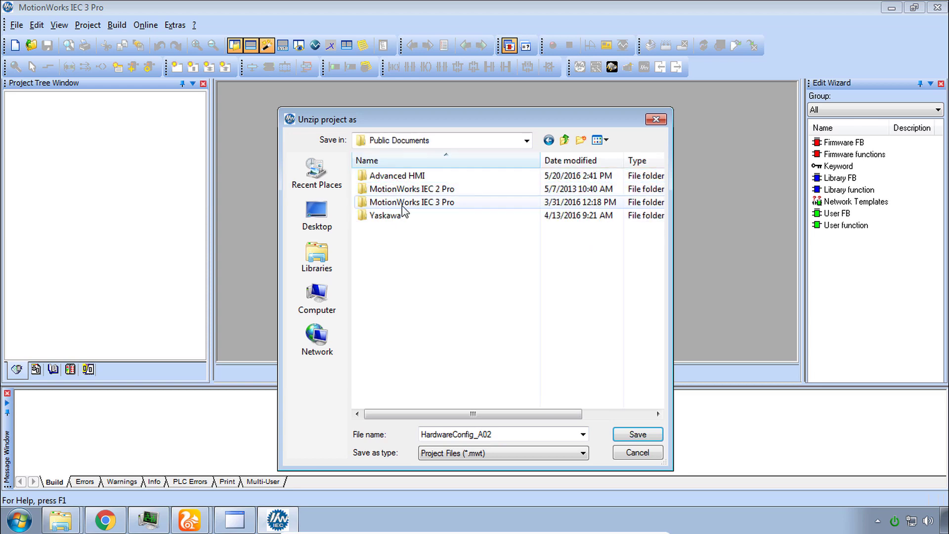
{"action": "double_click", "coordinate": [402, 205]}
{"action": "double_click", "coordinate": [402, 216]}
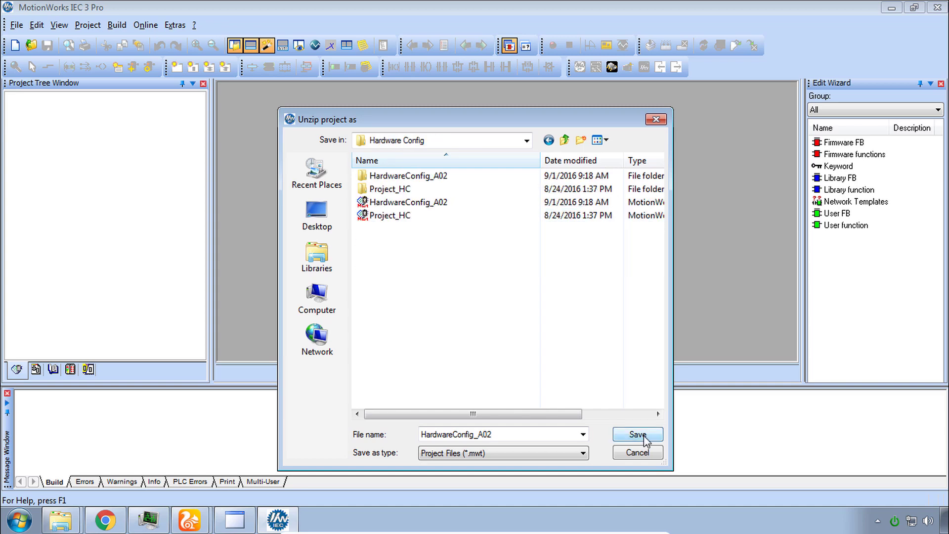
Unzip the project as HardwareConfig_A02, overwriting the existing project and all existing libraries.
{"action": "left_click", "coordinate": [616, 434]}
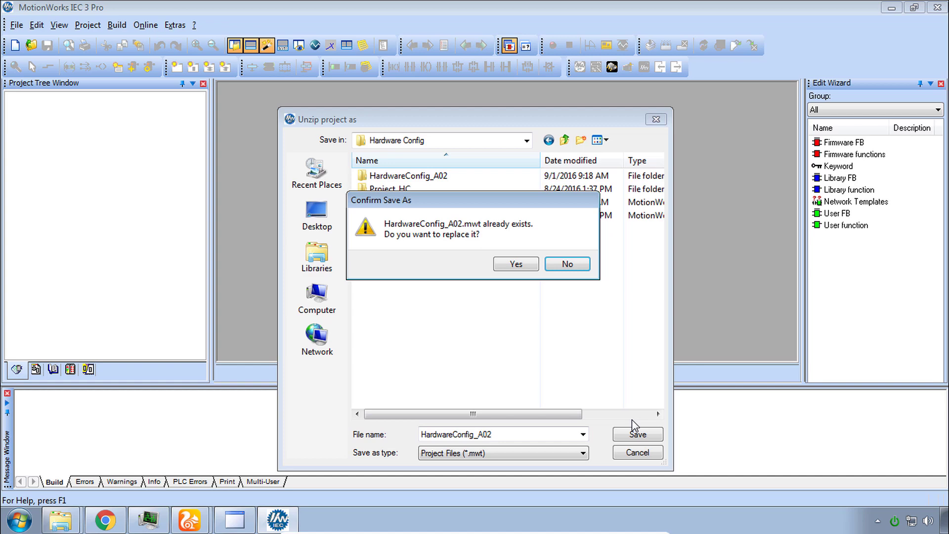
{"action": "left_click", "coordinate": [512, 265]}
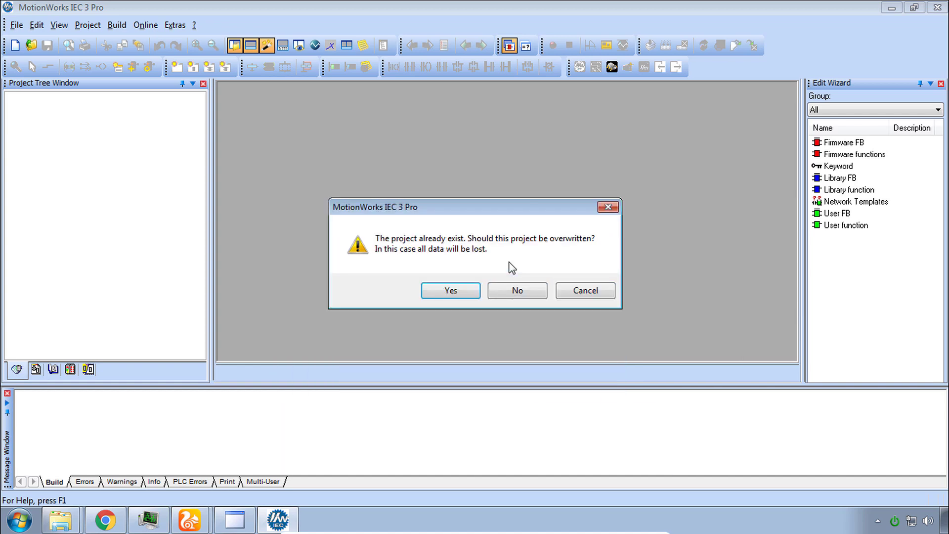
{"action": "left_click", "coordinate": [453, 291]}
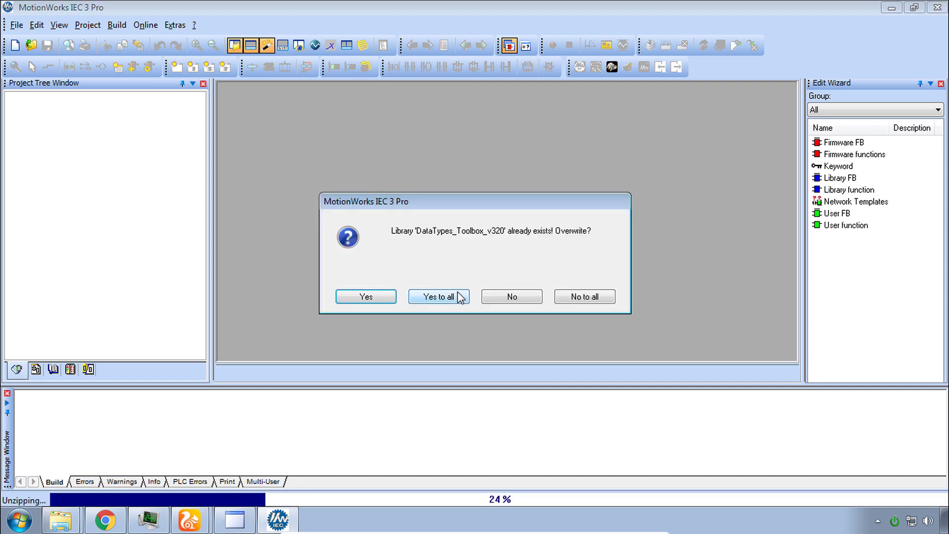
{"action": "left_click", "coordinate": [455, 297]}
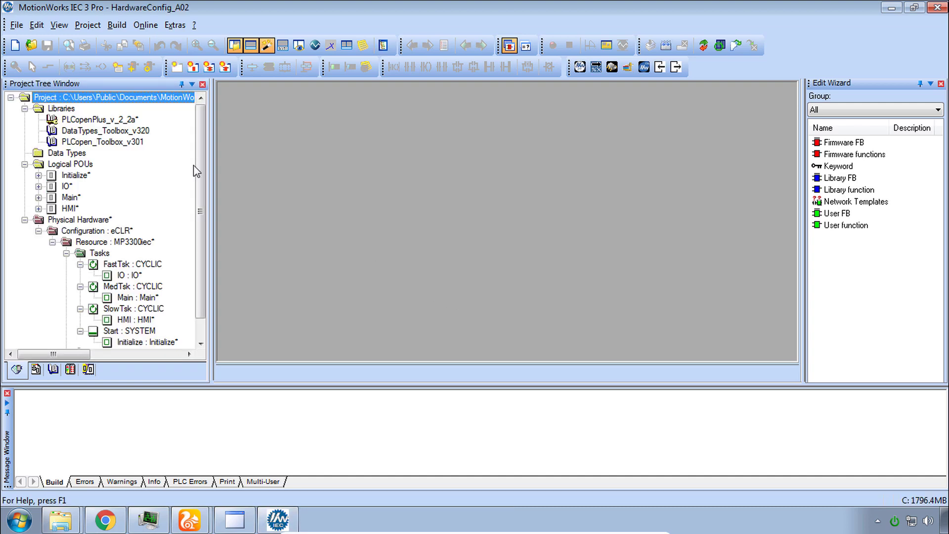
Save the project as BasicAxCnfg in the Hardware Config folder and open its Hardware Configuration.
{"action": "left_click", "coordinate": [17, 25]}
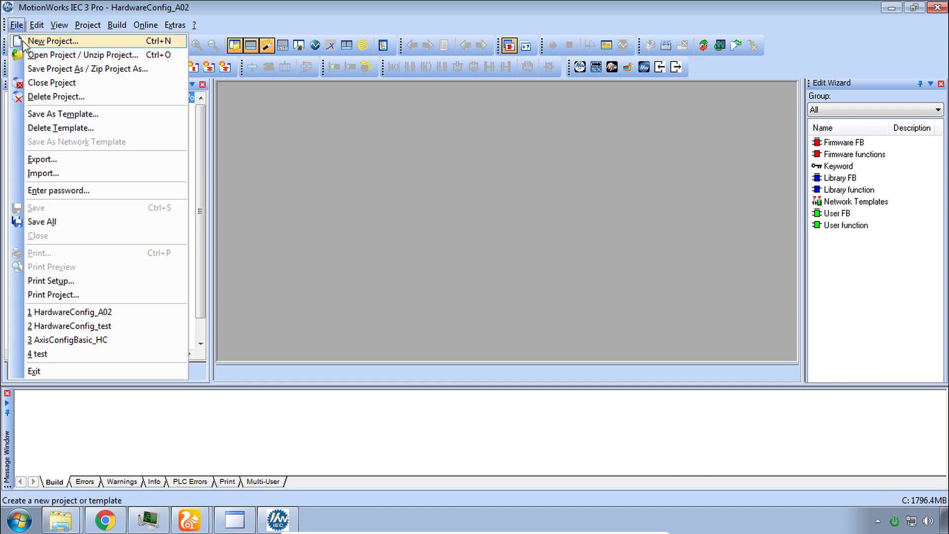
{"action": "left_click", "coordinate": [54, 68]}
{"action": "type", "text": "BasicAxCnfg"}
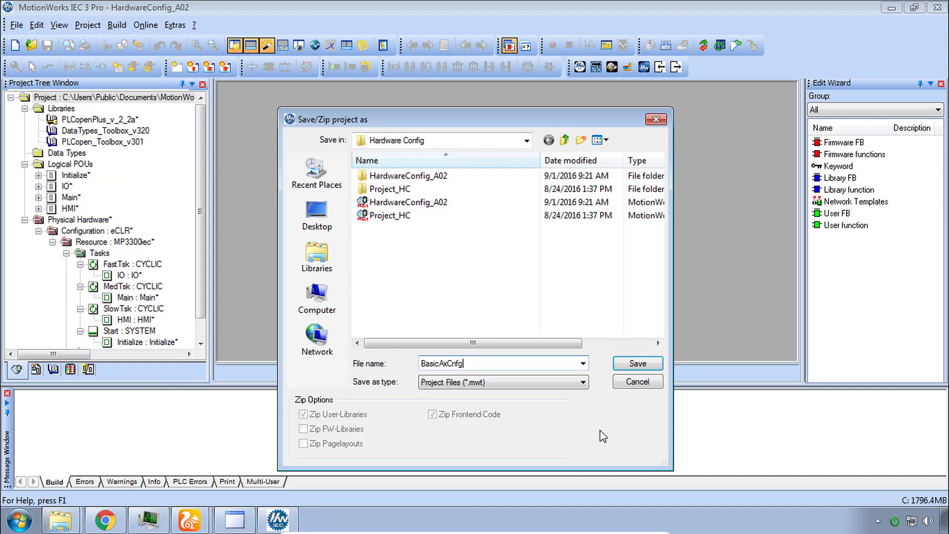
{"action": "left_click", "coordinate": [637, 364]}
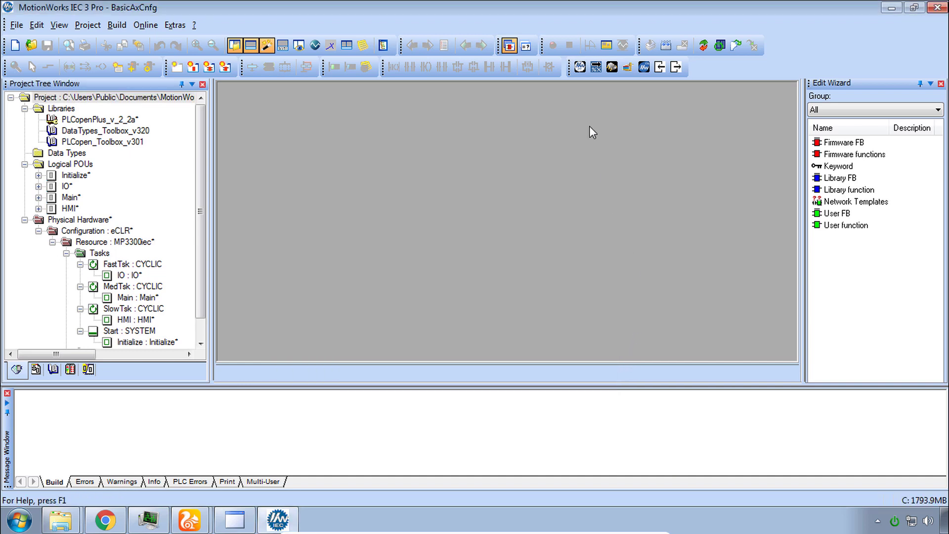
{"action": "left_click", "coordinate": [580, 68]}
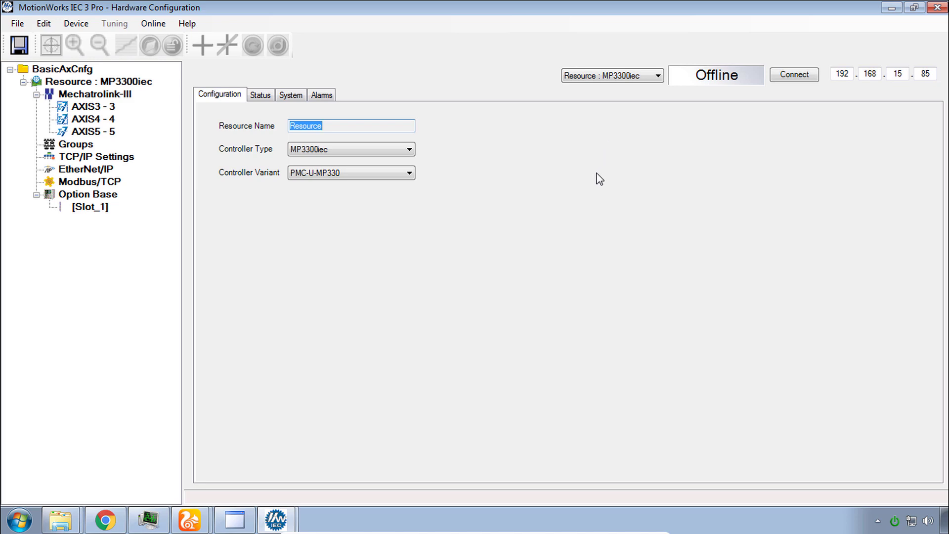
Switch to the MP3300iec controller's web interface in Chrome and log in as Admin.
{"action": "left_click", "coordinate": [106, 520]}
{"action": "left_click", "coordinate": [662, 71]}
{"action": "left_click", "coordinate": [624, 101]}
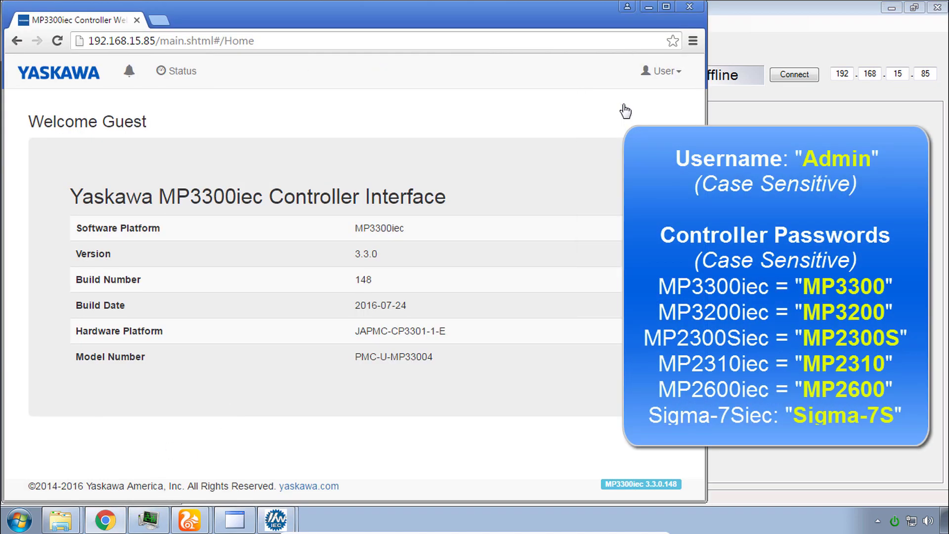
{"action": "left_click", "coordinate": [526, 313]}
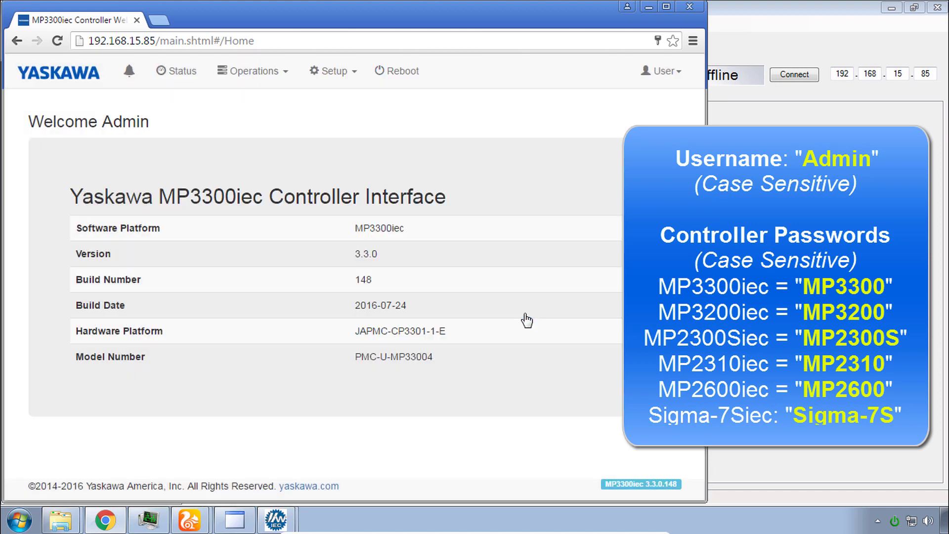
Delete the current archive from the controller and reboot the controller.
{"action": "left_click", "coordinate": [338, 74]}
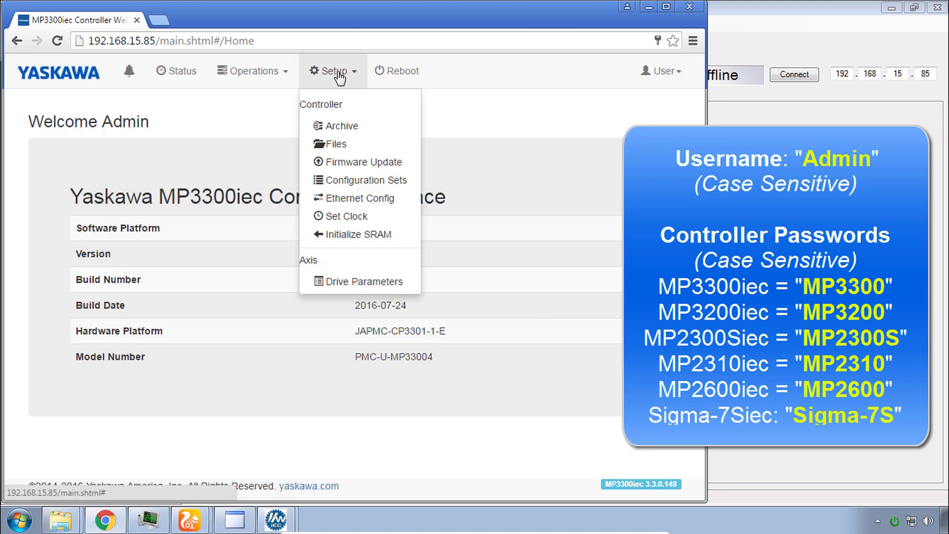
{"action": "left_click", "coordinate": [340, 126]}
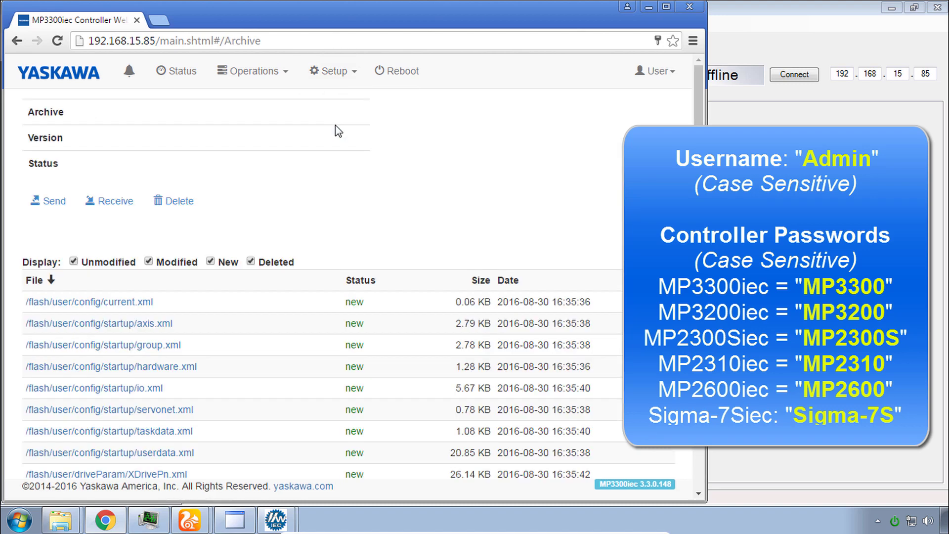
{"action": "left_click", "coordinate": [179, 204]}
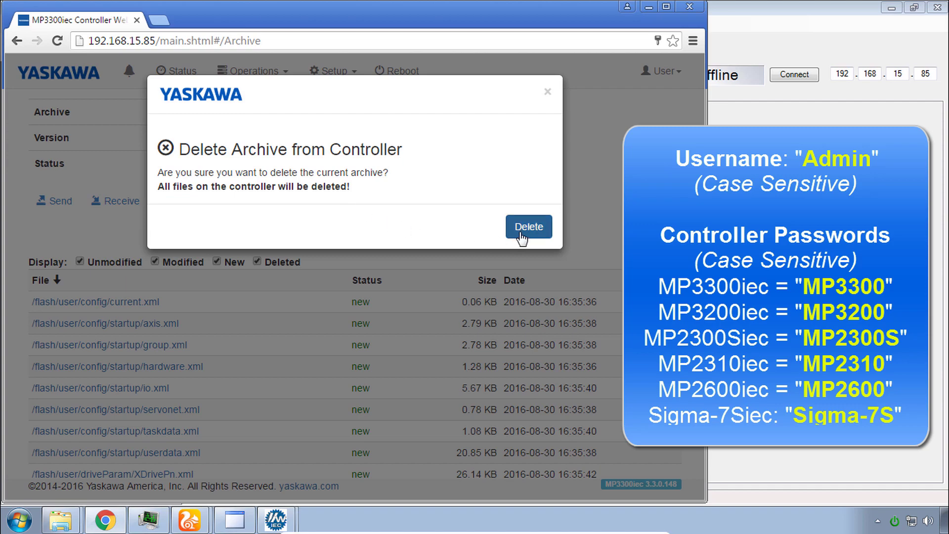
{"action": "left_click", "coordinate": [527, 226]}
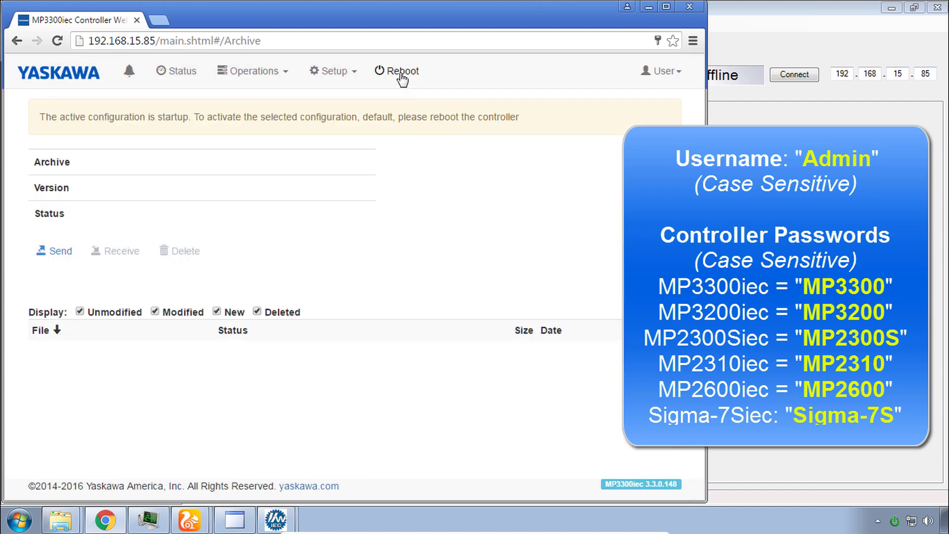
{"action": "left_click", "coordinate": [397, 74]}
{"action": "left_click", "coordinate": [528, 255]}
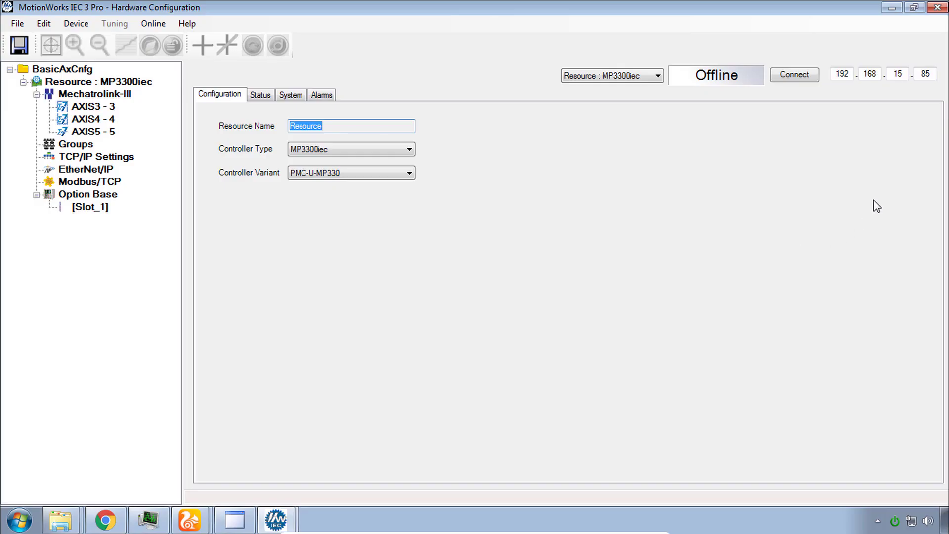
Select the last octet of the controller's IP address in Hardware Configuration, and switch to IPCam Client to view the demo hardware.
{"action": "left_click", "coordinate": [925, 74]}
{"action": "double_click", "coordinate": [926, 74]}
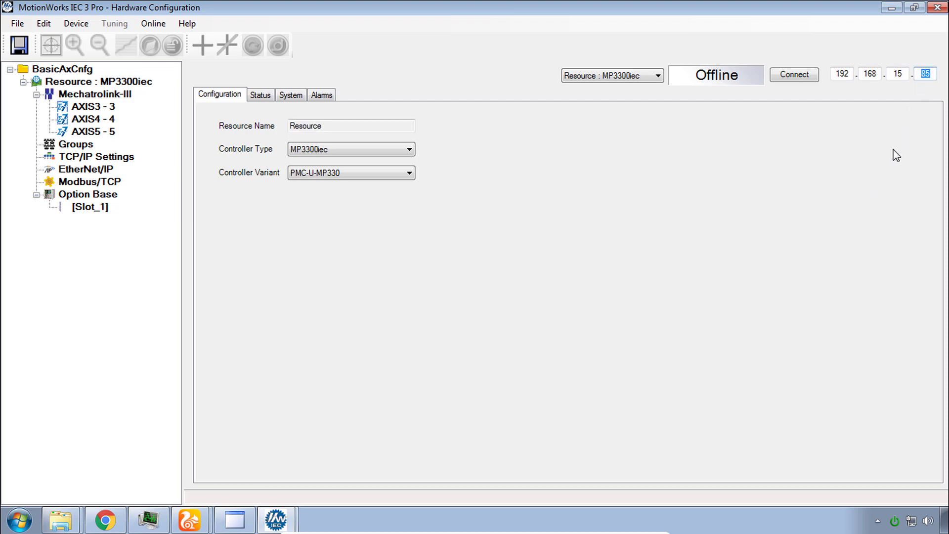
{"action": "key", "text": "alt+Tab"}
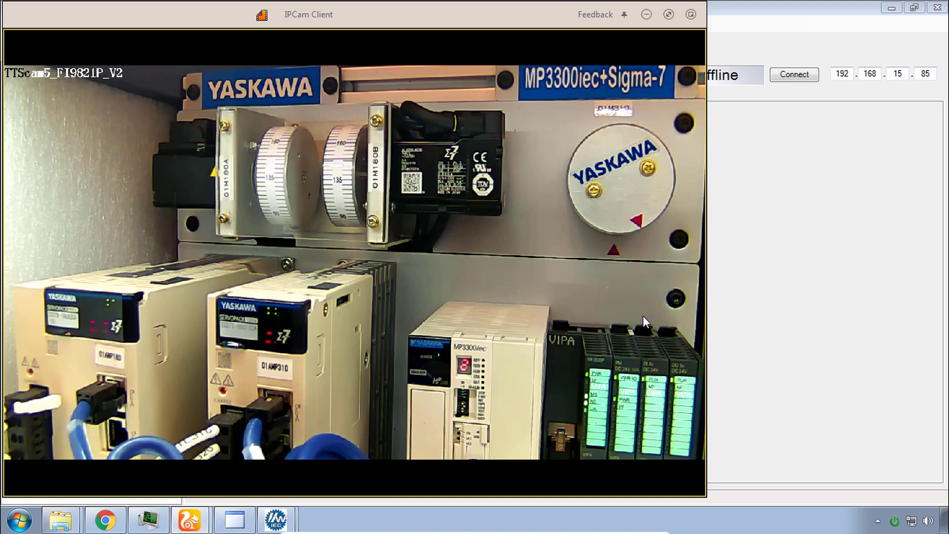
Return to Hardware Configuration, connect to the MP3300iec controller and use the offline configuration.
{"action": "left_click", "coordinate": [818, 176]}
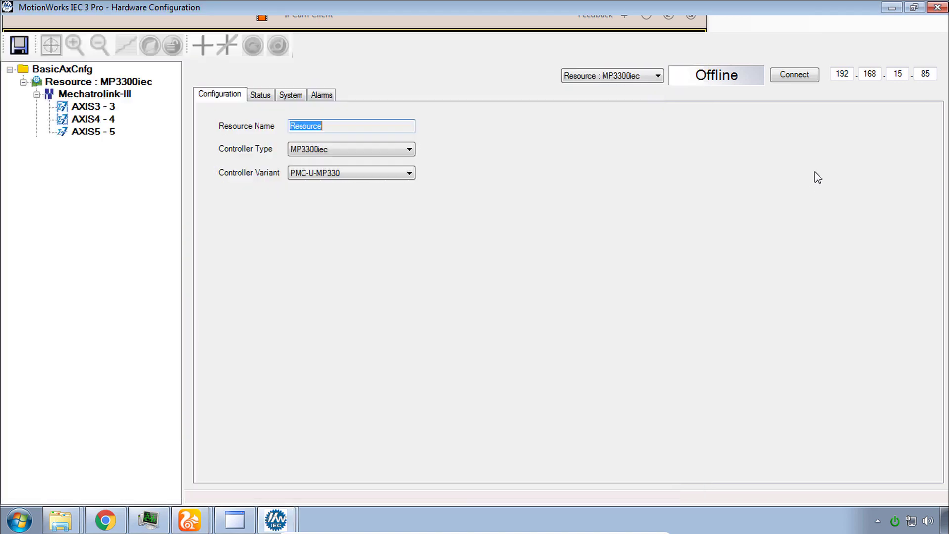
{"action": "left_click", "coordinate": [805, 78]}
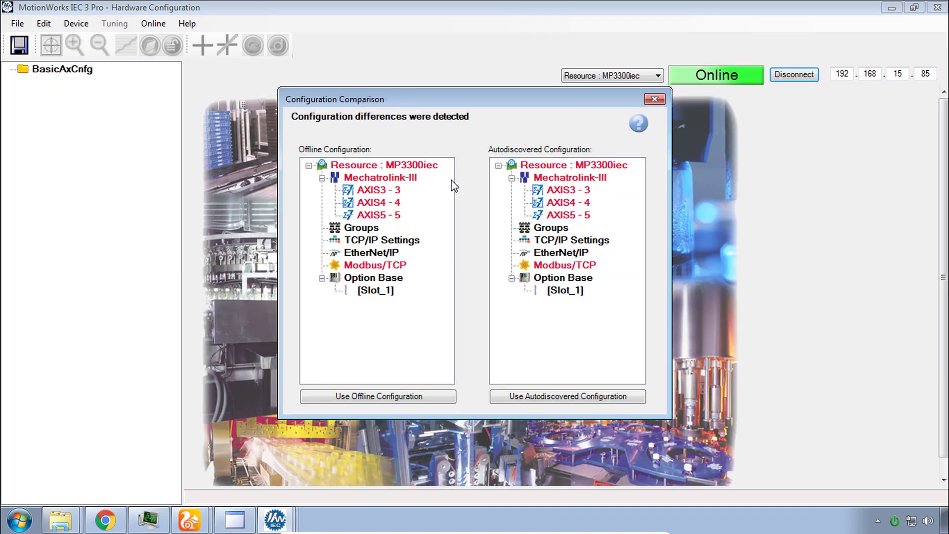
{"action": "left_click", "coordinate": [384, 399]}
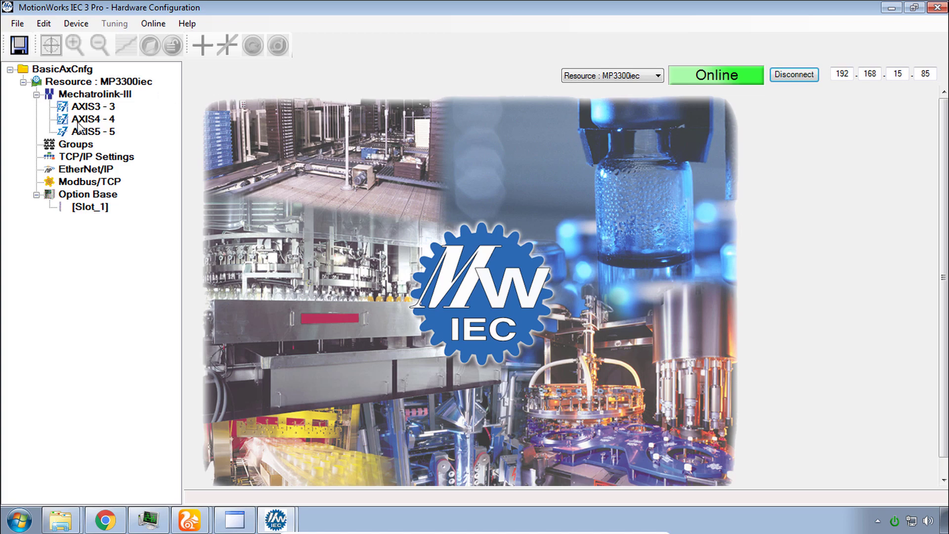
Set the Mechatrolink-III communication cycle to 1.0 ms.
{"action": "left_click", "coordinate": [82, 97]}
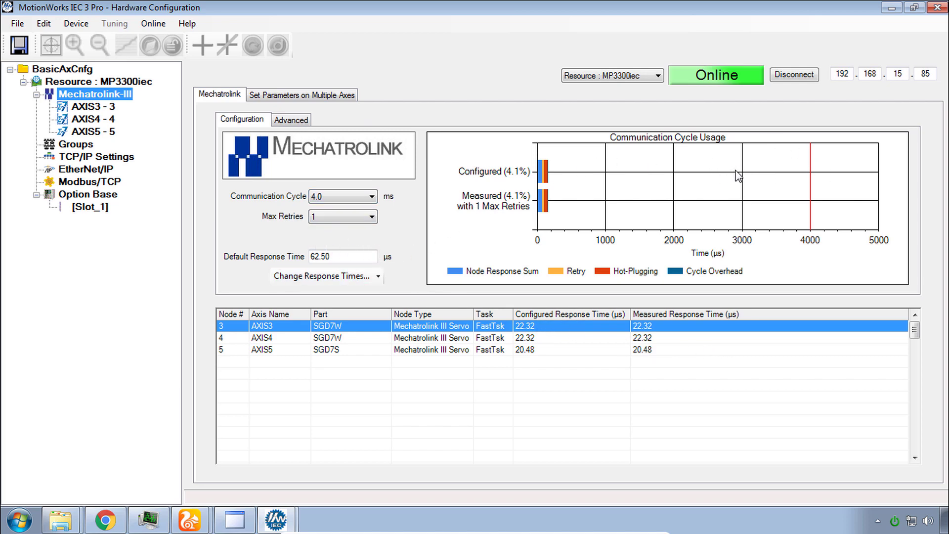
{"action": "left_click", "coordinate": [354, 202]}
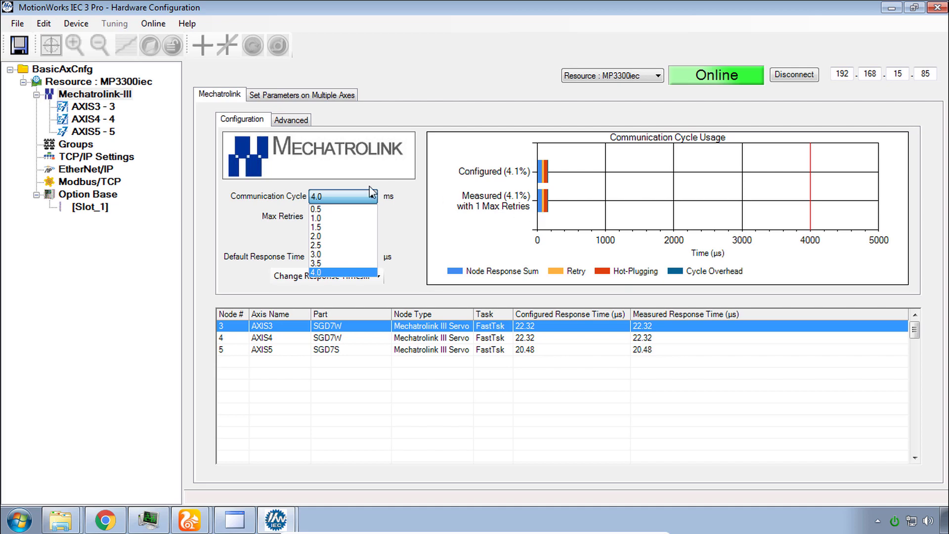
{"action": "left_click", "coordinate": [324, 220]}
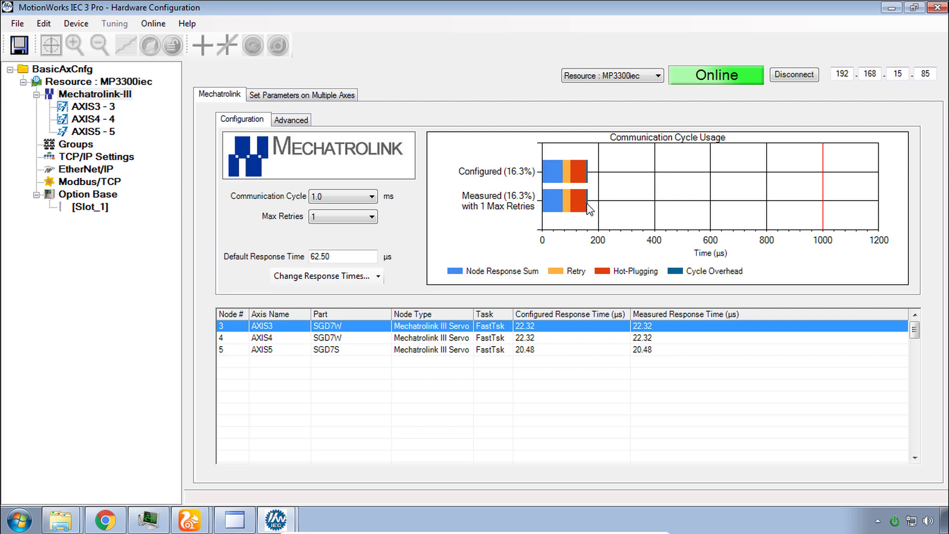
{"action": "mouse_move", "coordinate": [588, 207]}
{"action": "mouse_move", "coordinate": [553, 179]}
Switch to the BasicAxCnfg project window and examine the FastTsk, MedTsk and SlowTsk tasks under the MP3300iec resource.
{"action": "left_click", "coordinate": [275, 519]}
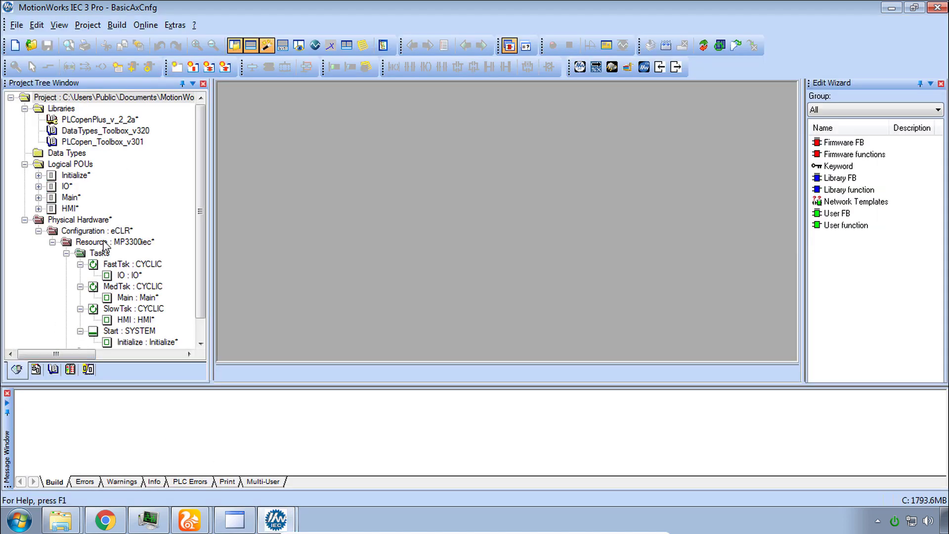
{"action": "left_click", "coordinate": [125, 266]}
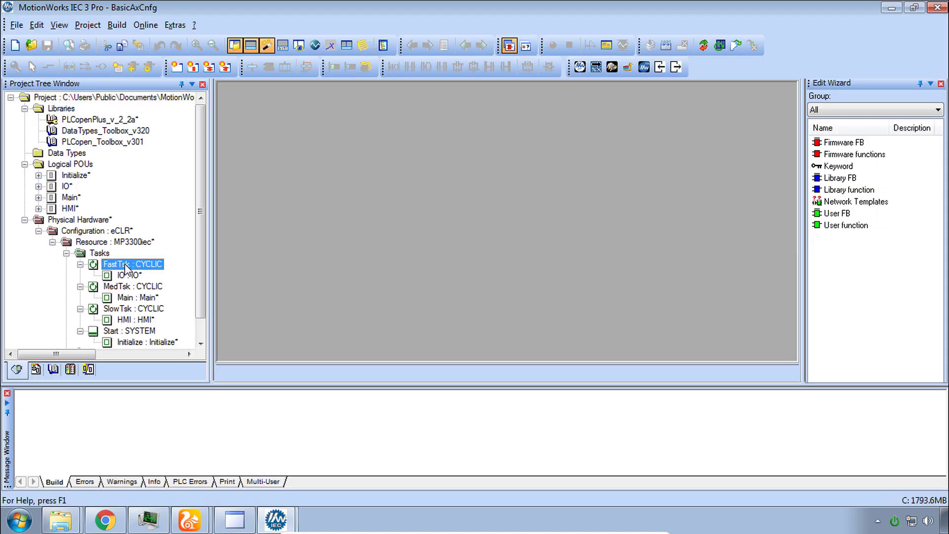
{"action": "left_click", "coordinate": [137, 287]}
{"action": "left_click", "coordinate": [136, 309]}
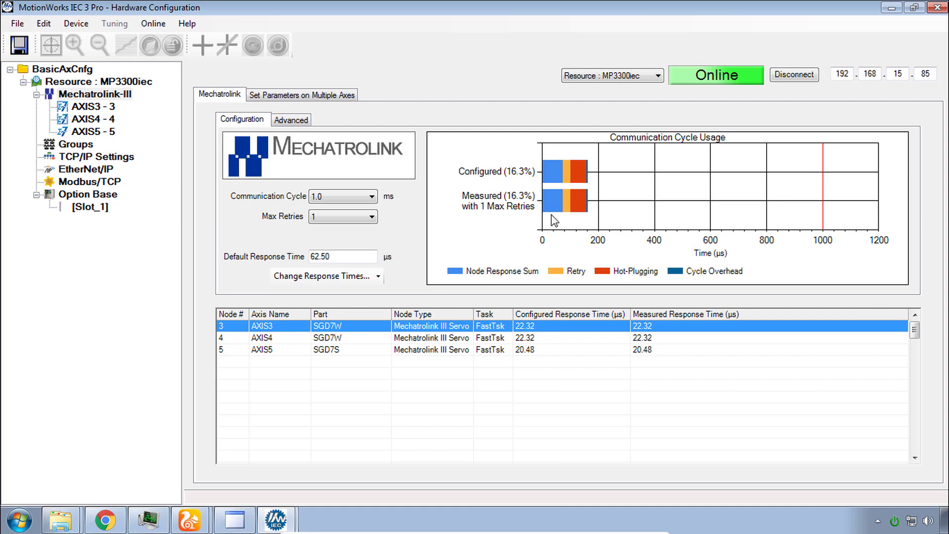
Try a 0.5 ms Mechatrolink communication cycle, check the advanced settings, and set the cycle back to 1.0 ms.
{"action": "left_click", "coordinate": [350, 197]}
{"action": "left_click", "coordinate": [351, 210]}
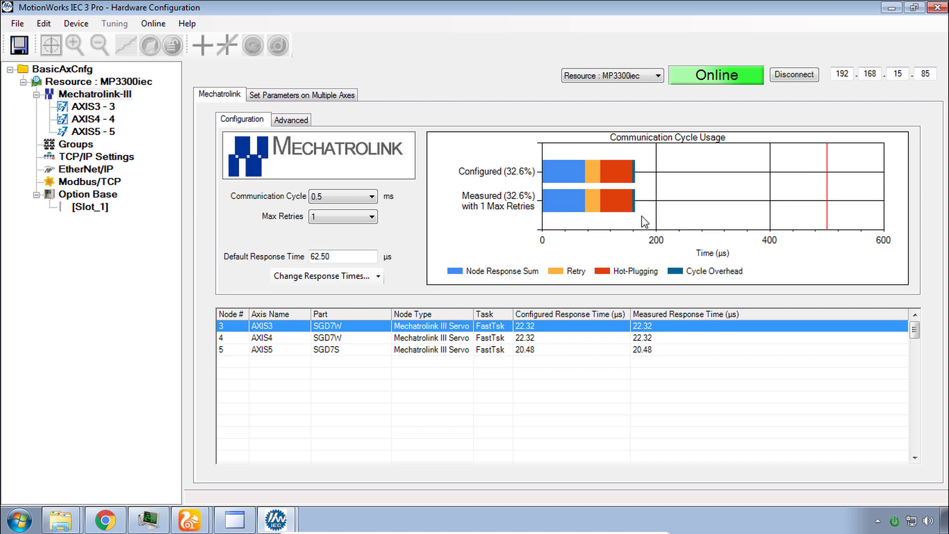
{"action": "left_click", "coordinate": [295, 123]}
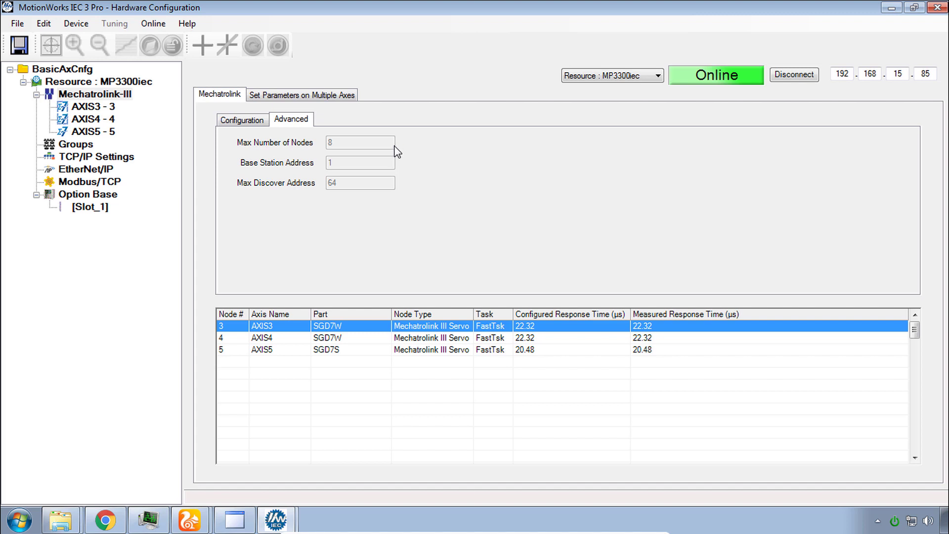
{"action": "left_click", "coordinate": [242, 120]}
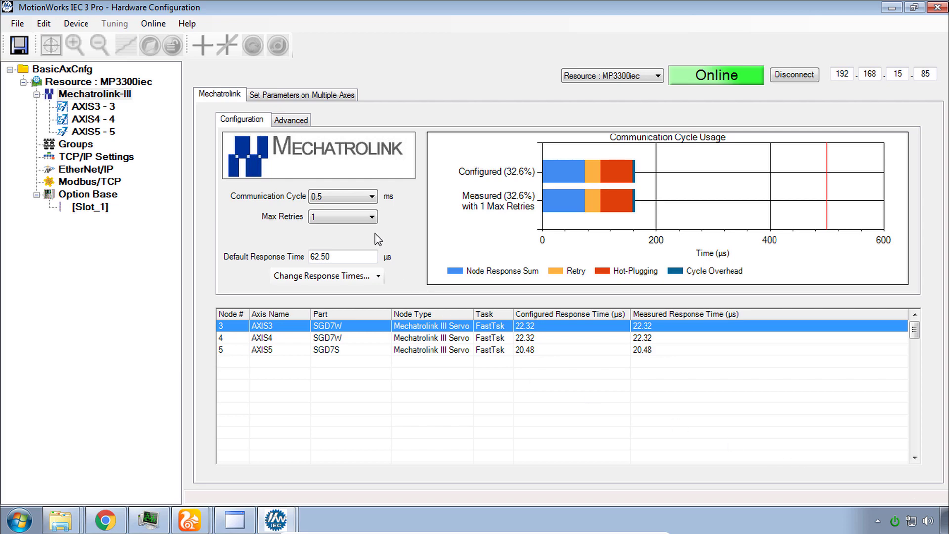
{"action": "left_click", "coordinate": [354, 196]}
{"action": "left_click", "coordinate": [346, 218]}
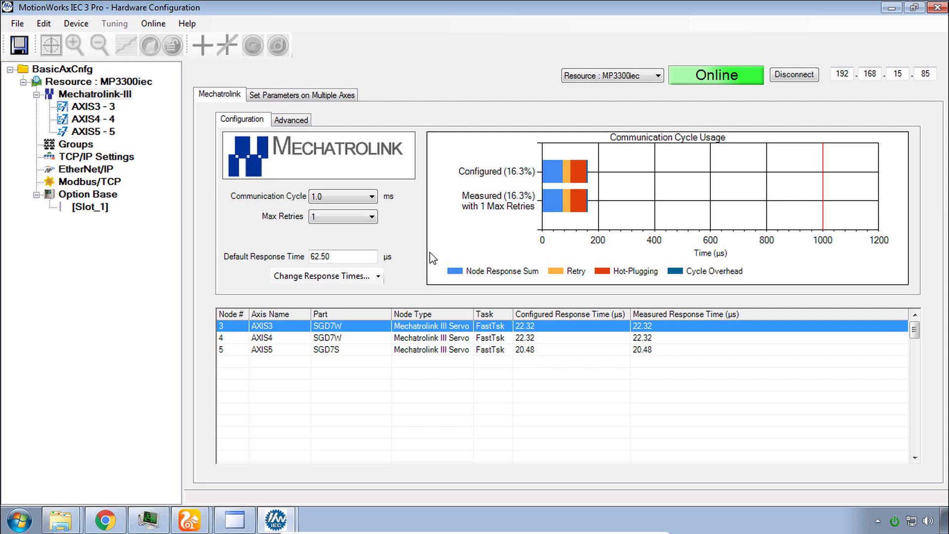
Try 4 max retries for Mechatrolink-III, compare the communication cycle usage, and set max retries back to 1.
{"action": "left_click", "coordinate": [364, 223]}
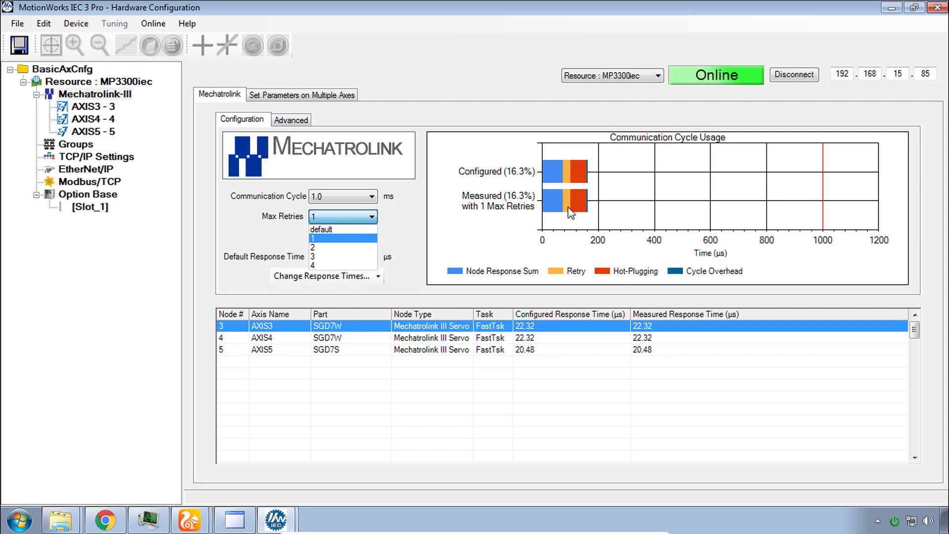
{"action": "left_click", "coordinate": [349, 265]}
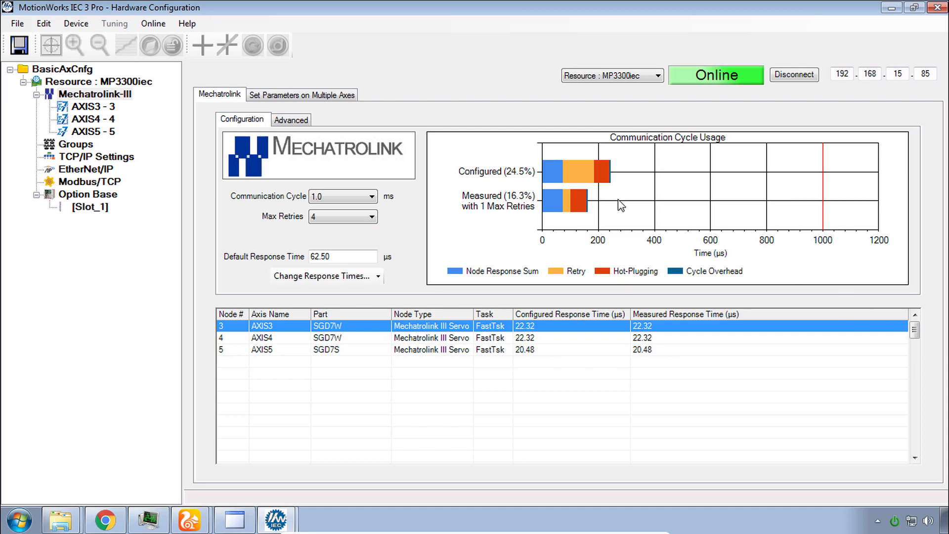
{"action": "mouse_move", "coordinate": [566, 173]}
{"action": "left_click", "coordinate": [371, 216]}
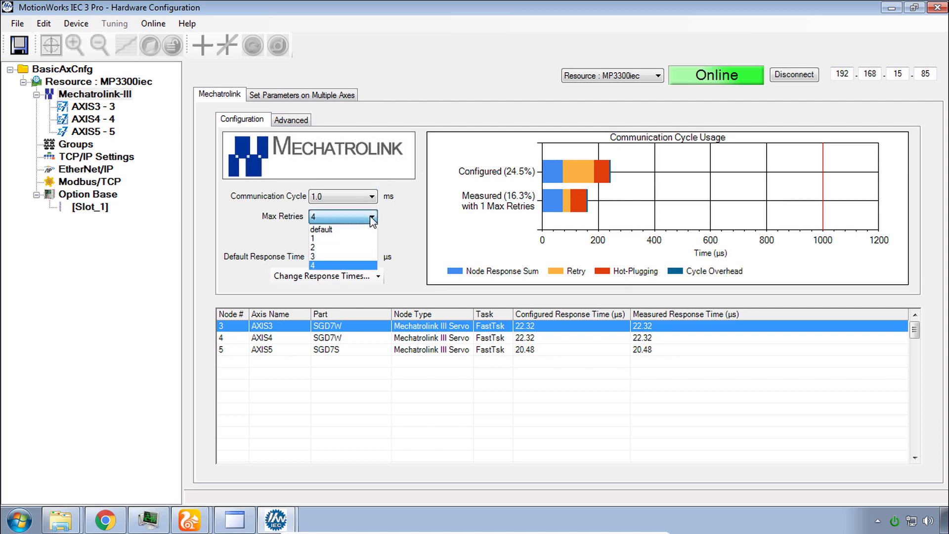
{"action": "left_click", "coordinate": [341, 238]}
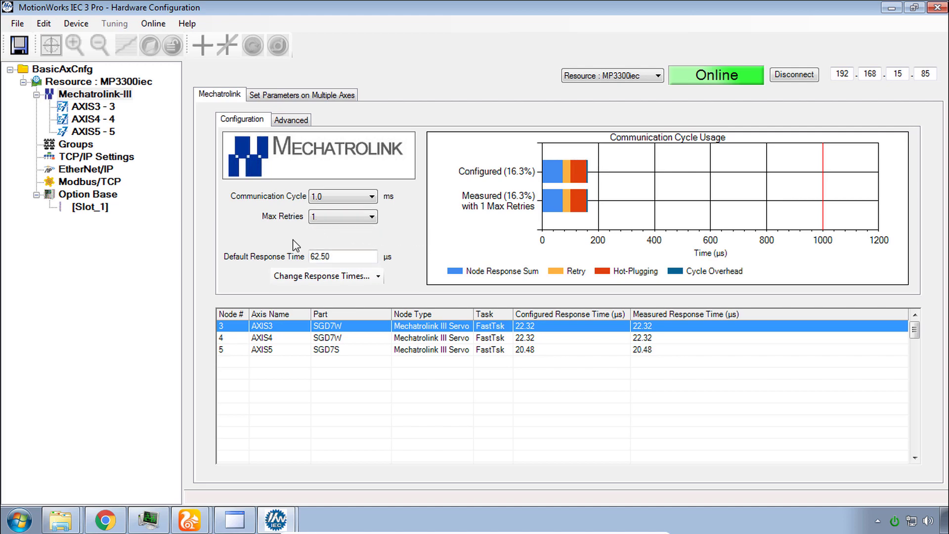
Review the options for changing the Mechatrolink response times and apply the measured response times.
{"action": "left_click", "coordinate": [378, 278]}
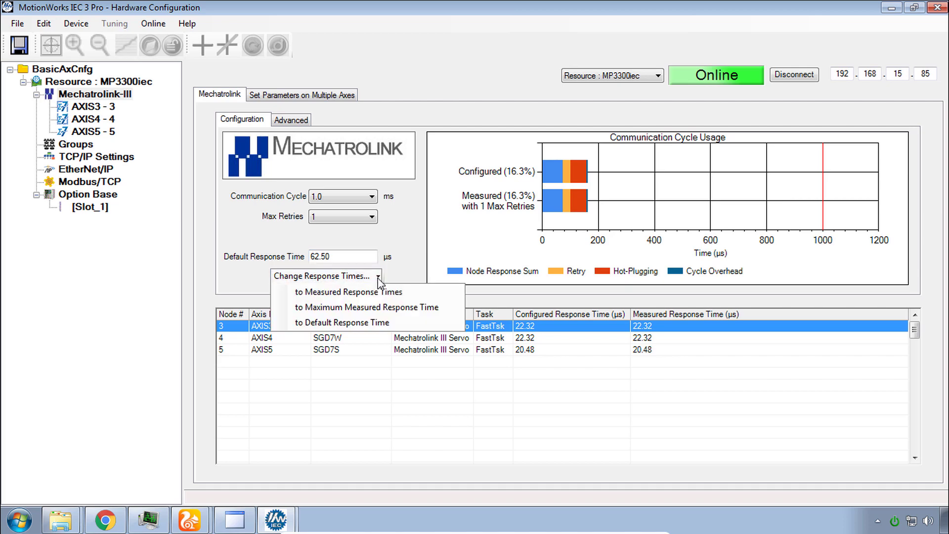
{"action": "left_click", "coordinate": [545, 228]}
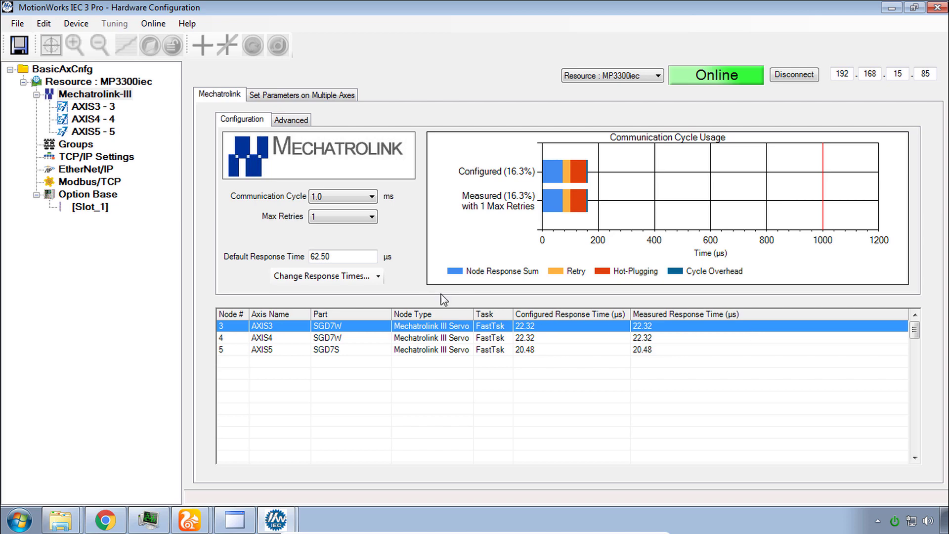
{"action": "left_click", "coordinate": [379, 277]}
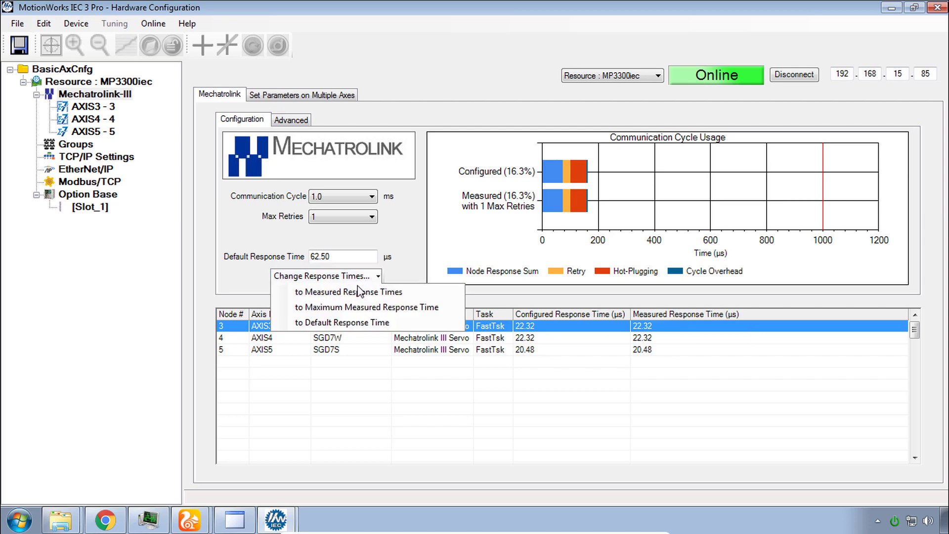
{"action": "left_click", "coordinate": [408, 297]}
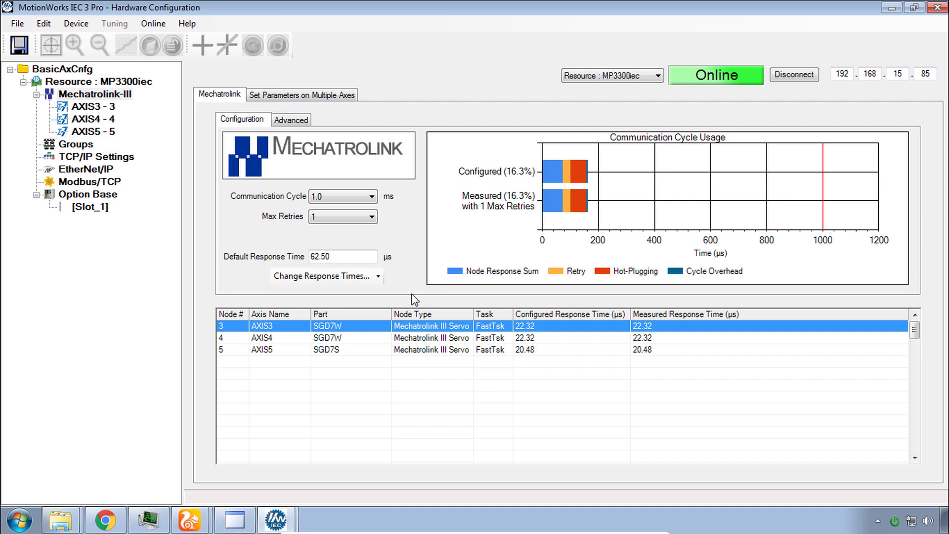
Add an SGD7S device to Mechatrolink-III as node 6, named AXIS6, in FastTsk.
{"action": "right_click", "coordinate": [99, 94]}
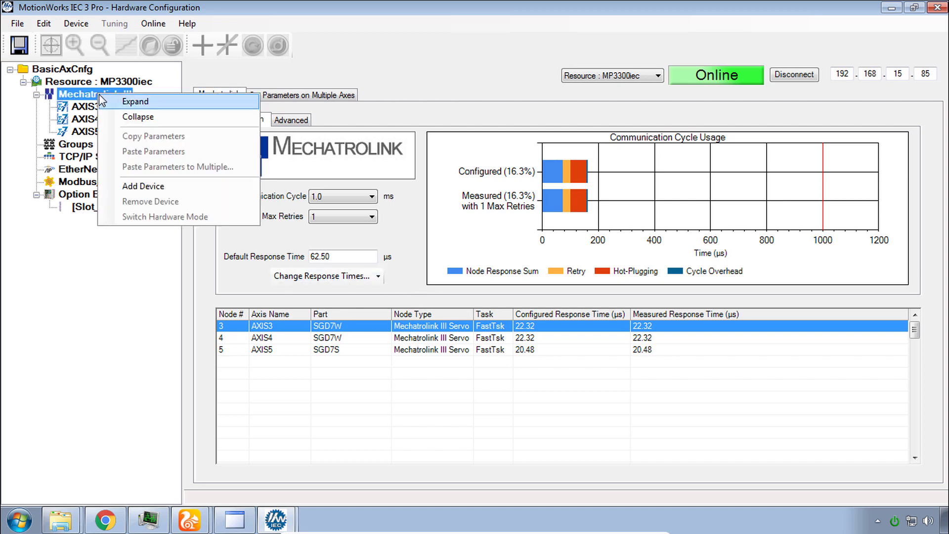
{"action": "left_click", "coordinate": [149, 189]}
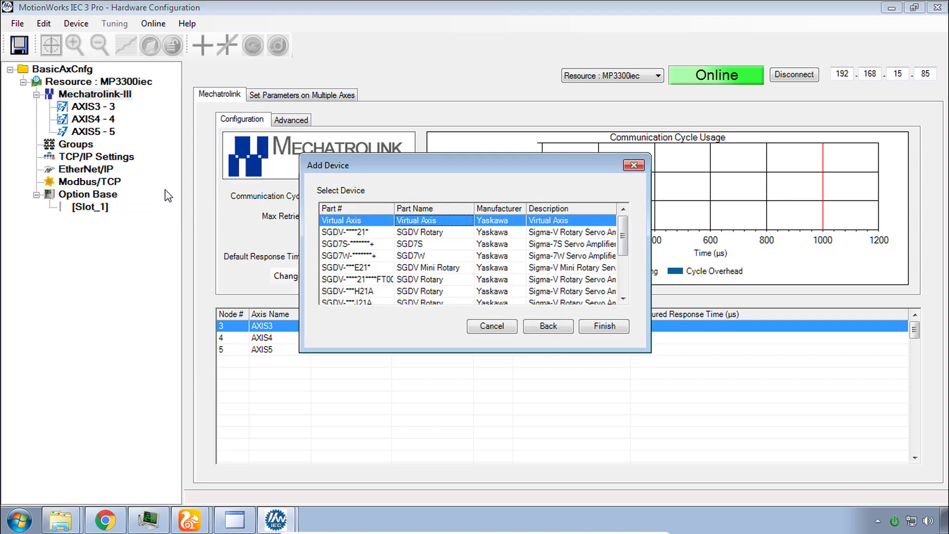
{"action": "left_click", "coordinate": [431, 246]}
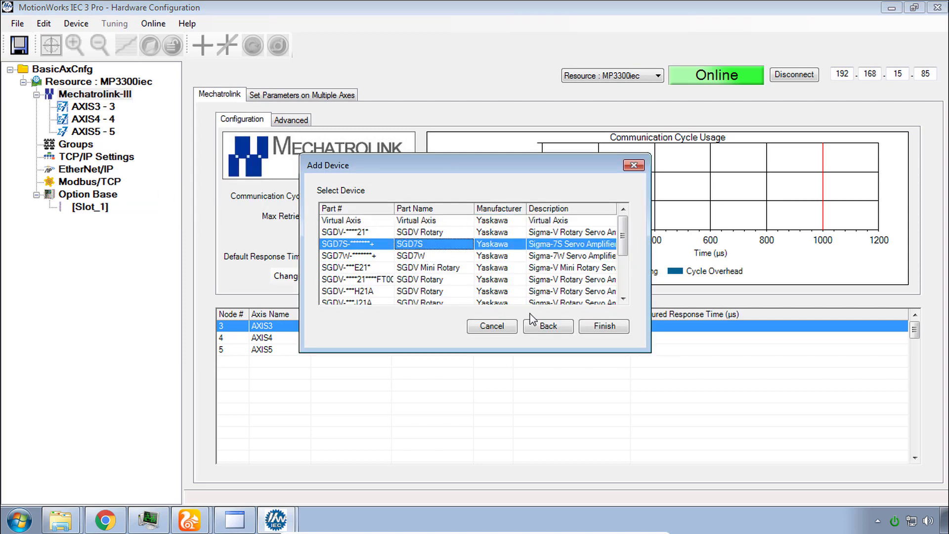
{"action": "left_click", "coordinate": [603, 326]}
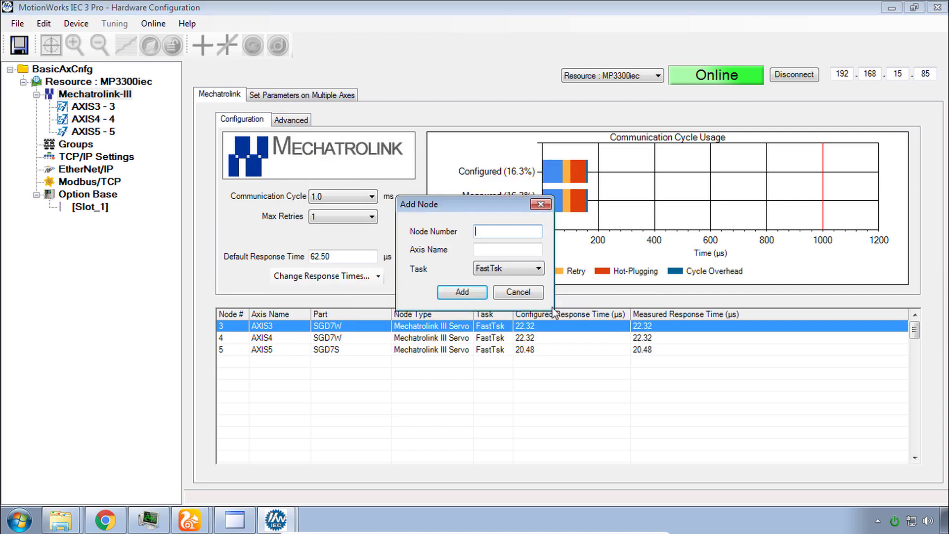
{"action": "type", "text": "6"}
{"action": "key", "text": "Tab"}
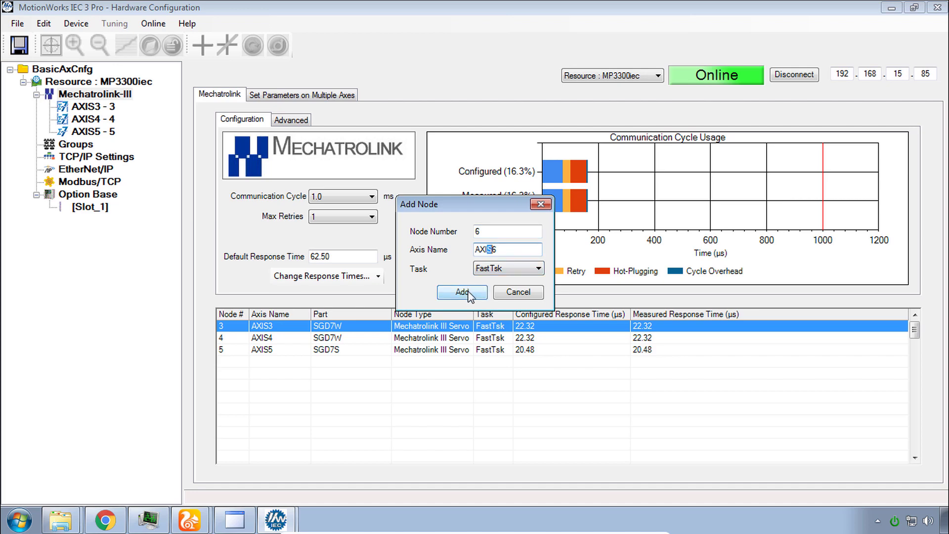
{"action": "left_click", "coordinate": [463, 292]}
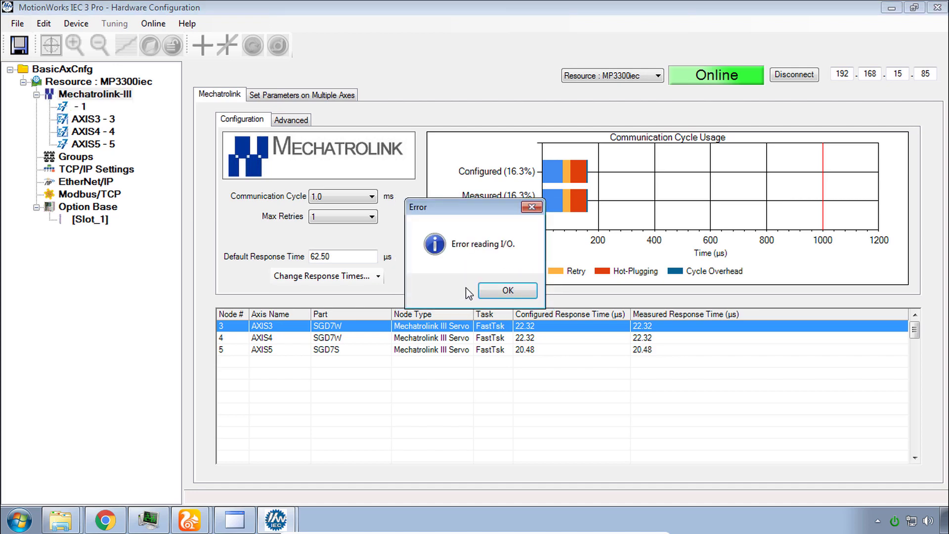
{"action": "left_click", "coordinate": [507, 291]}
{"action": "left_click", "coordinate": [508, 291]}
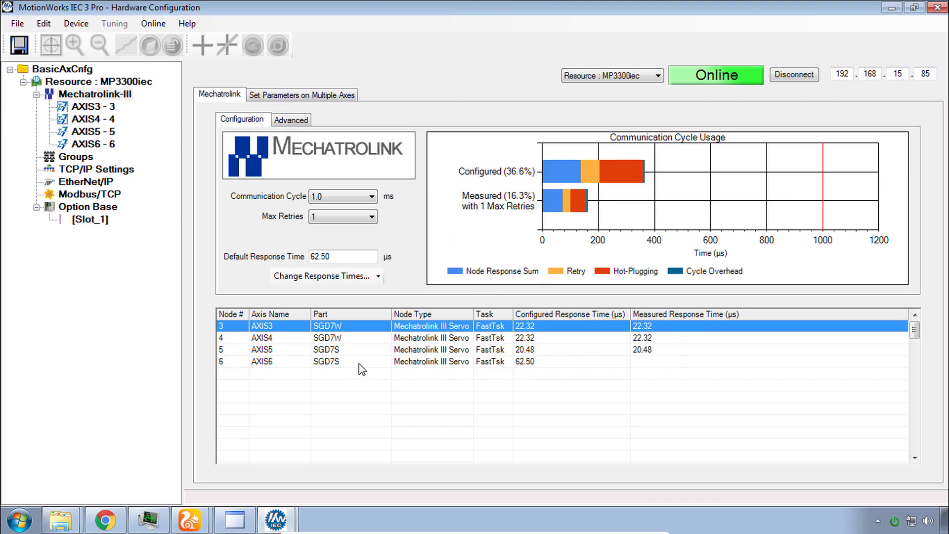
Select AXIS6's configured response time and change the response times to the measured ones.
{"action": "left_click", "coordinate": [551, 364]}
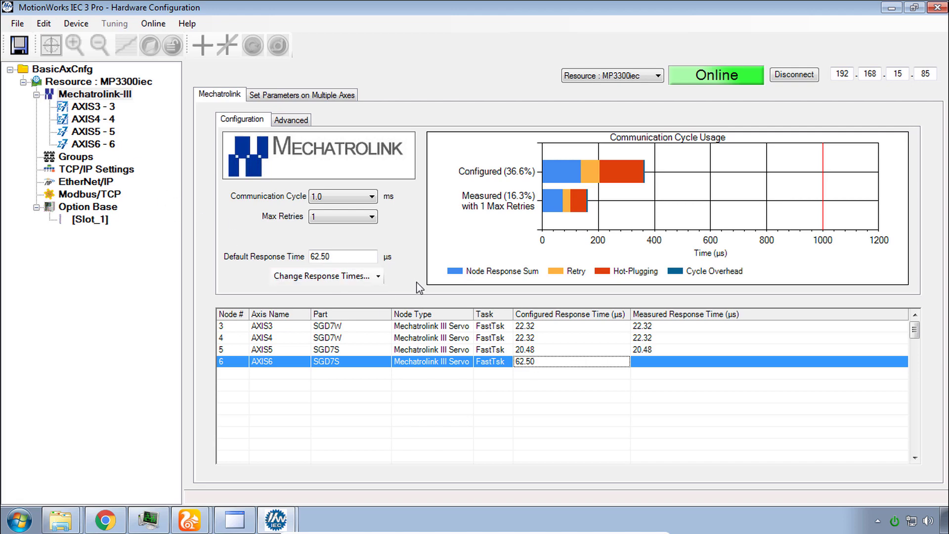
{"action": "left_click", "coordinate": [378, 276]}
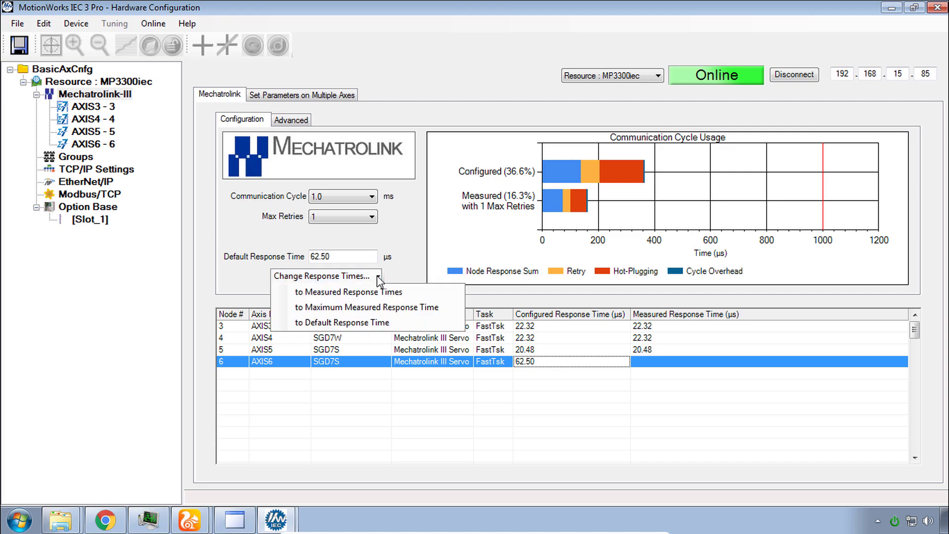
{"action": "left_click", "coordinate": [403, 291]}
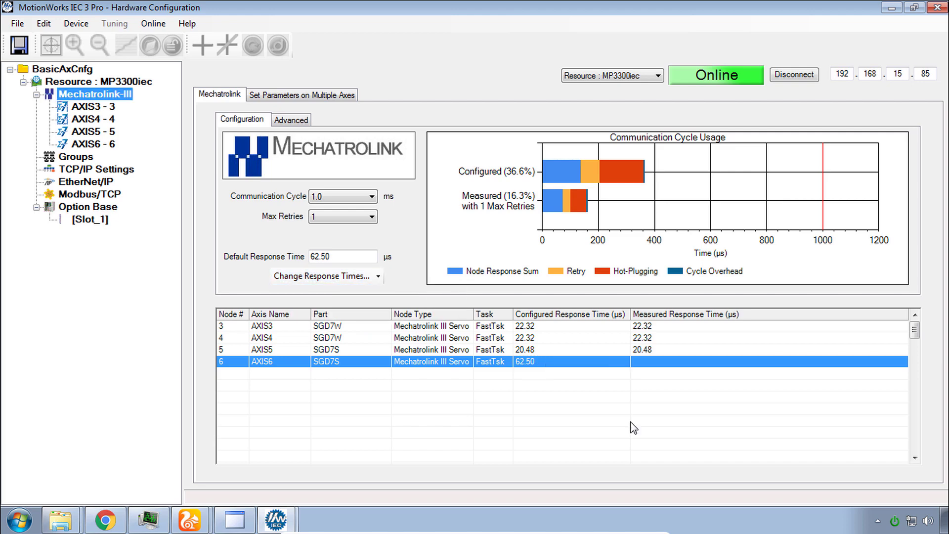
Remove the AXIS6 device from the Mechatrolink-III network.
{"action": "right_click", "coordinate": [430, 369]}
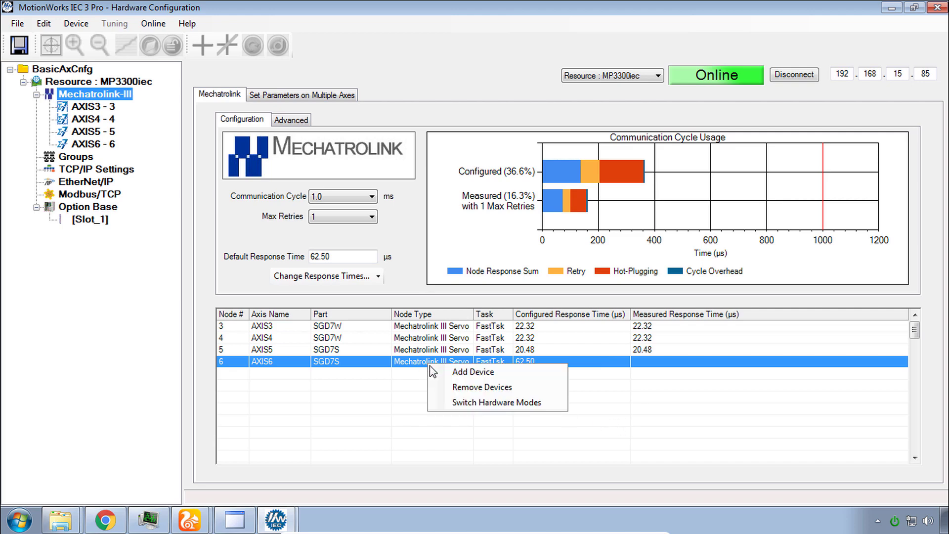
{"action": "left_click", "coordinate": [480, 390]}
{"action": "left_click", "coordinate": [466, 295]}
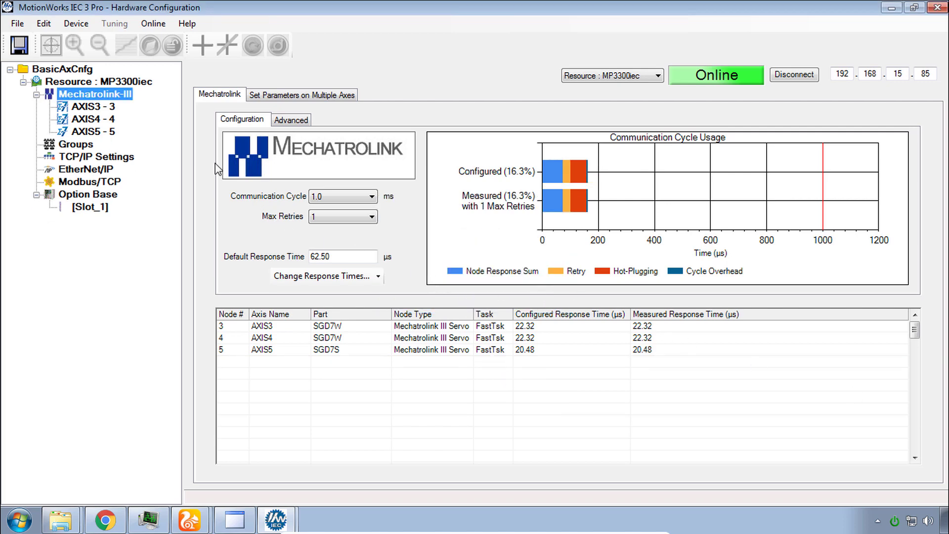
Save the configuration and rename axis AXIS3 as X.
{"action": "left_click", "coordinate": [21, 45]}
{"action": "left_click", "coordinate": [94, 110]}
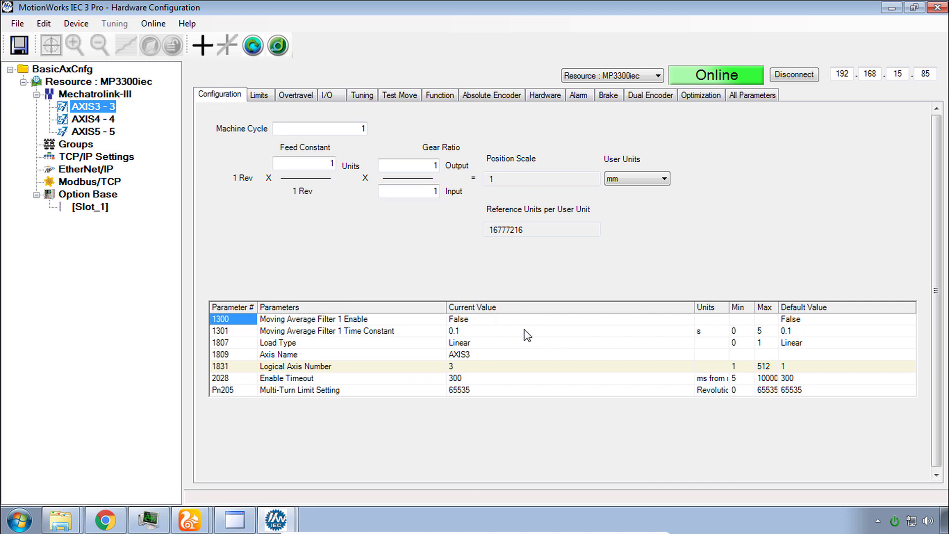
{"action": "left_click", "coordinate": [491, 355]}
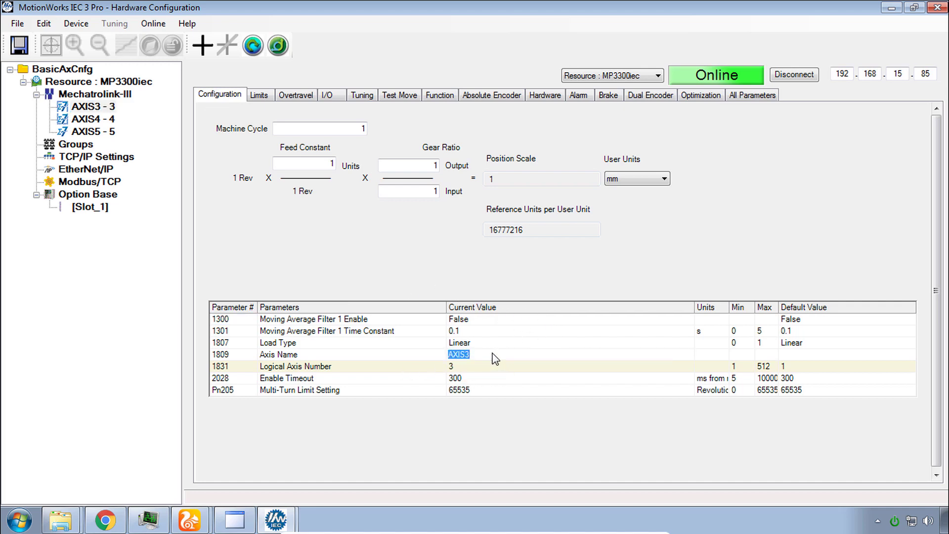
{"action": "type", "text": "X"}
{"action": "key", "text": "Return"}
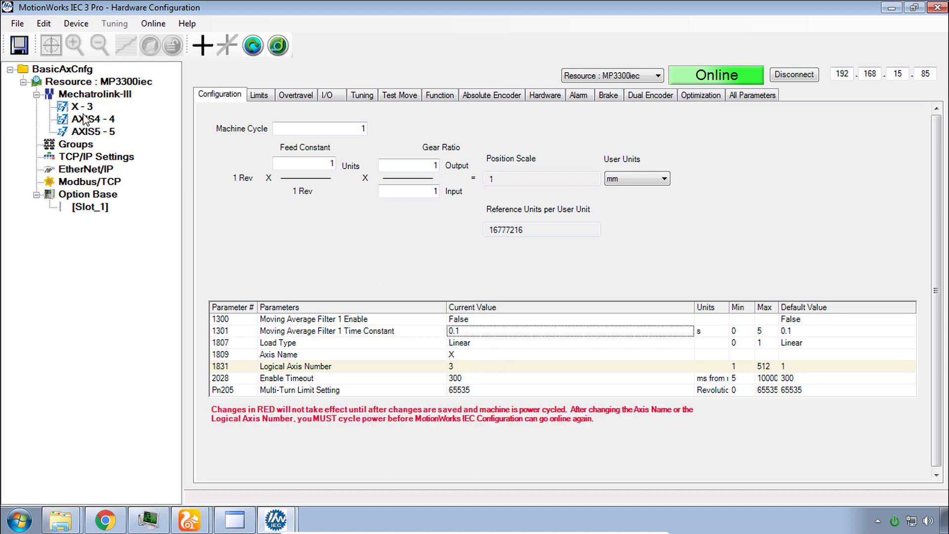
{"action": "left_click", "coordinate": [491, 353]}
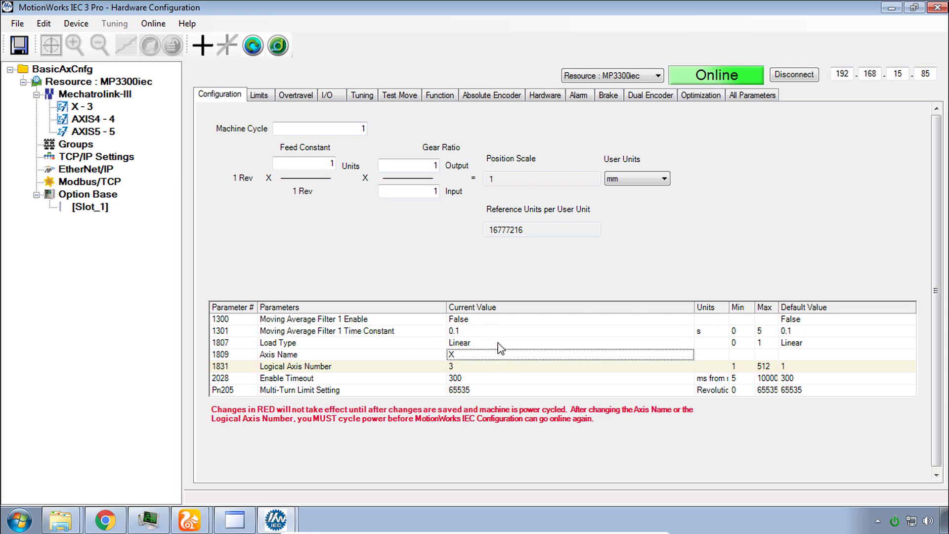
Review the X axis load type options, keeping Linear, and select mm as its user units.
{"action": "left_click", "coordinate": [582, 345]}
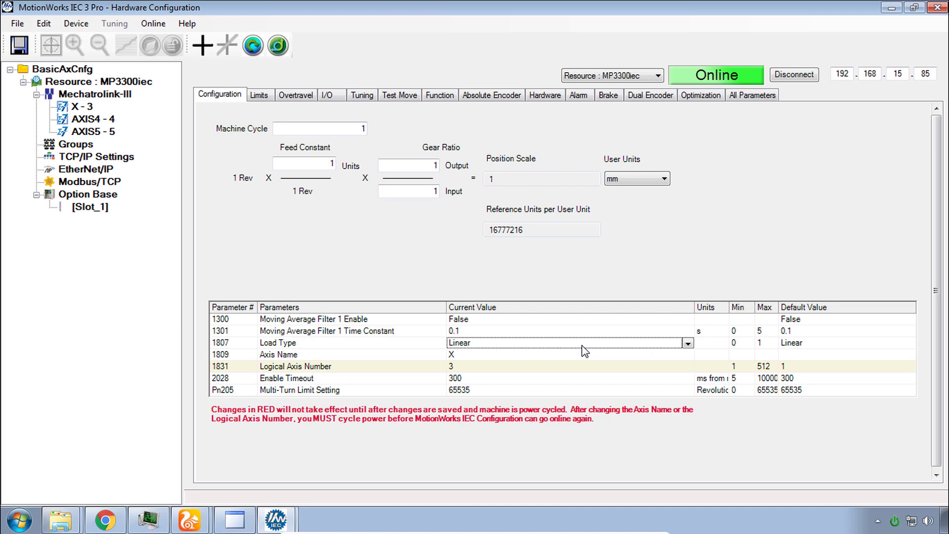
{"action": "left_click", "coordinate": [351, 130]}
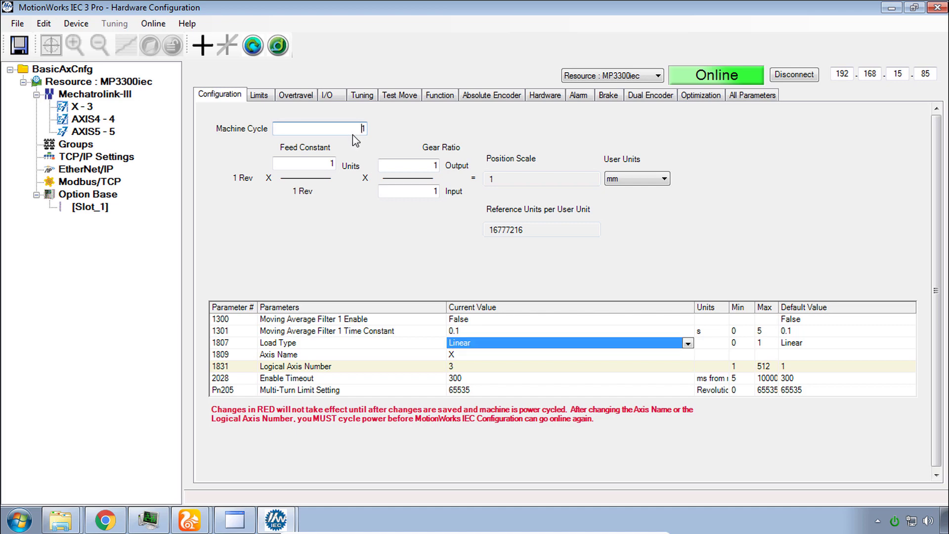
{"action": "left_click", "coordinate": [687, 343]}
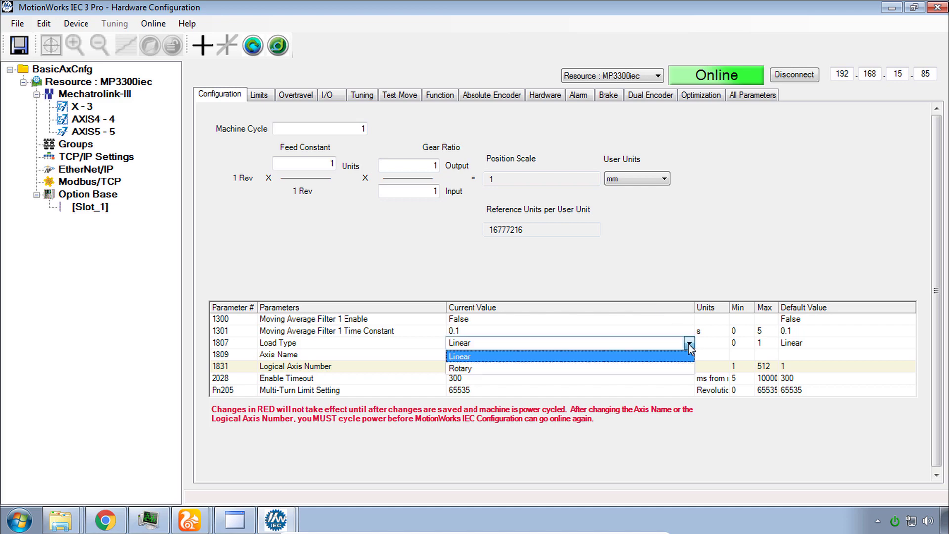
{"action": "left_click", "coordinate": [688, 343]}
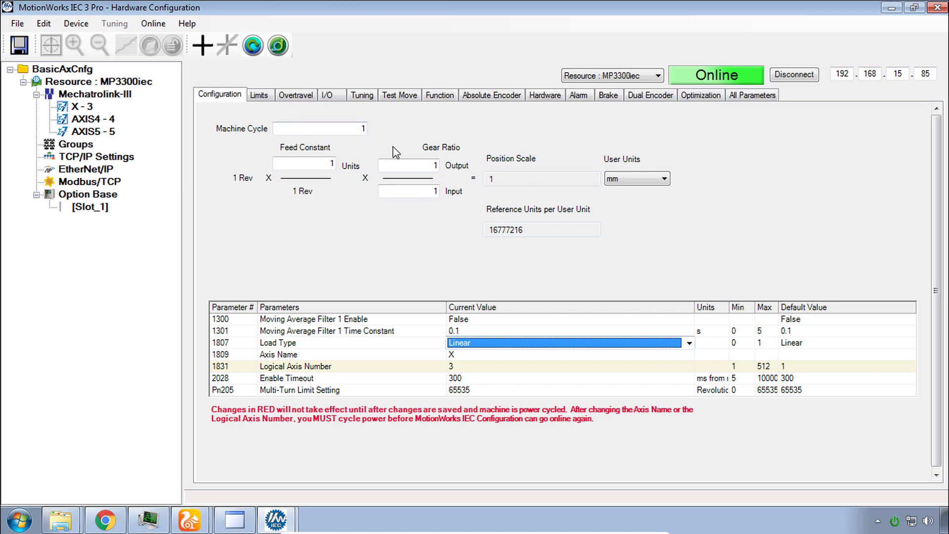
{"action": "key", "text": "Tab"}
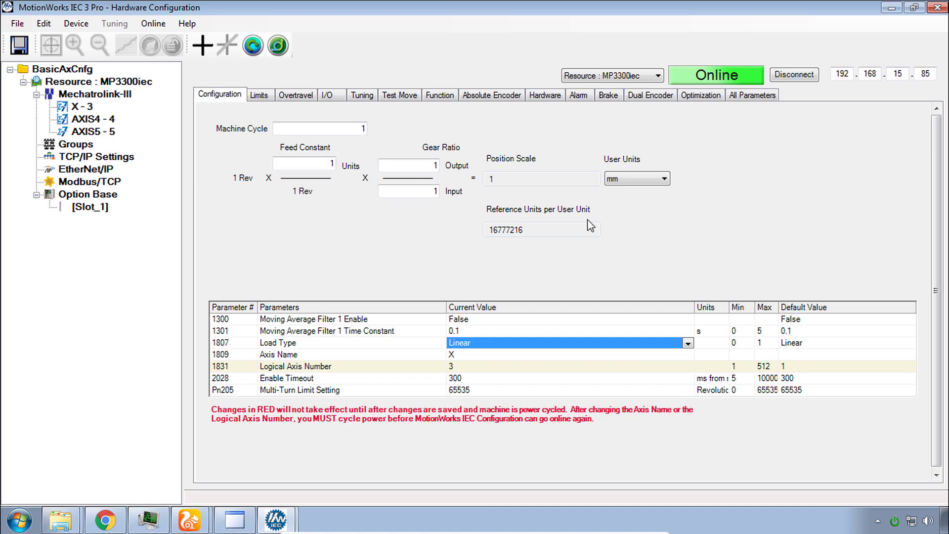
{"action": "left_click", "coordinate": [663, 182]}
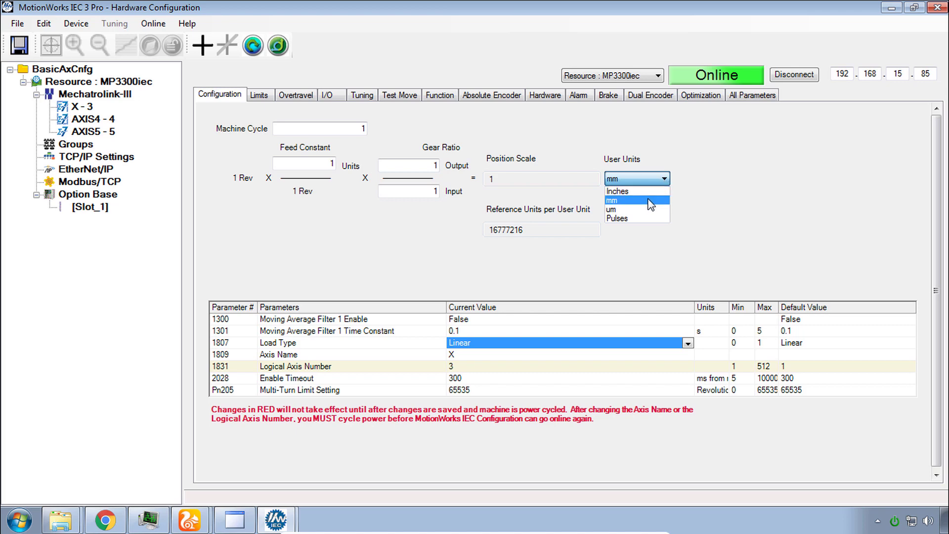
{"action": "left_click", "coordinate": [648, 201]}
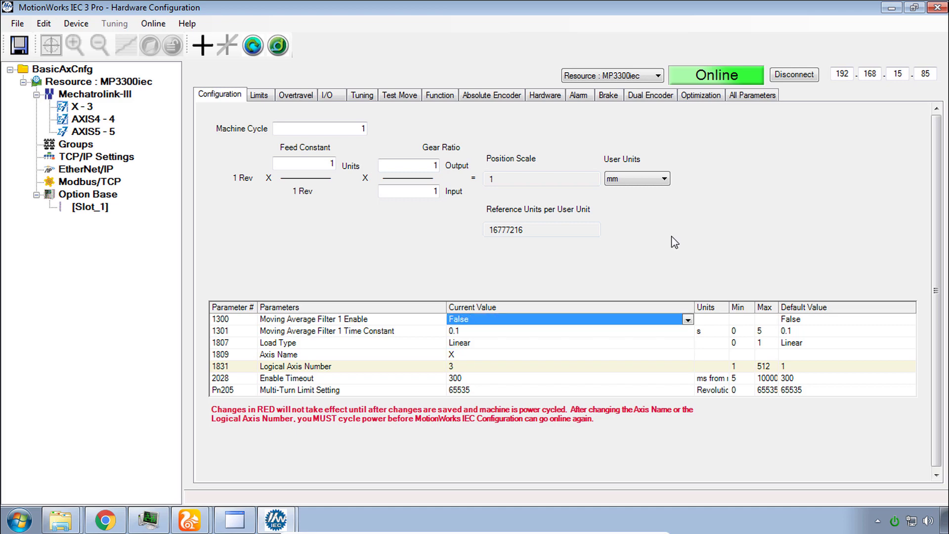
Set the X axis feed constant to 360 units per revolution.
{"action": "left_click", "coordinate": [321, 168]}
{"action": "type", "text": "360"}
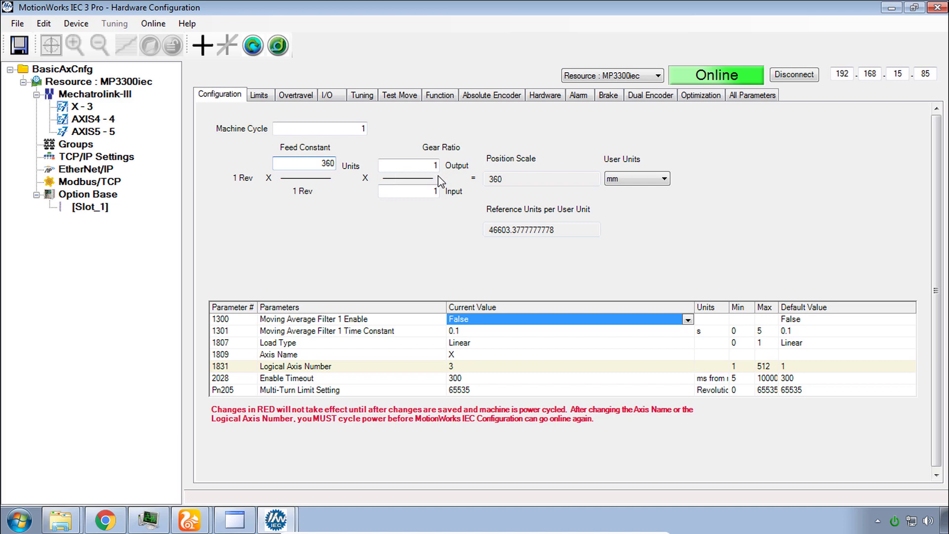
{"action": "key", "text": "Tab"}
Try a gear ratio input value of 5 for the X axis and return it to 1.
{"action": "key", "text": "Tab"}
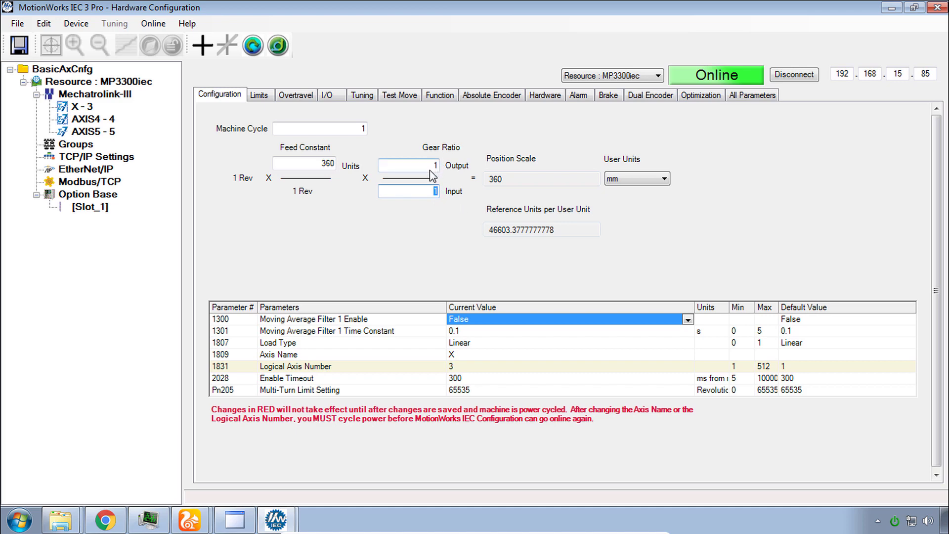
{"action": "key", "text": "BackSpace"}
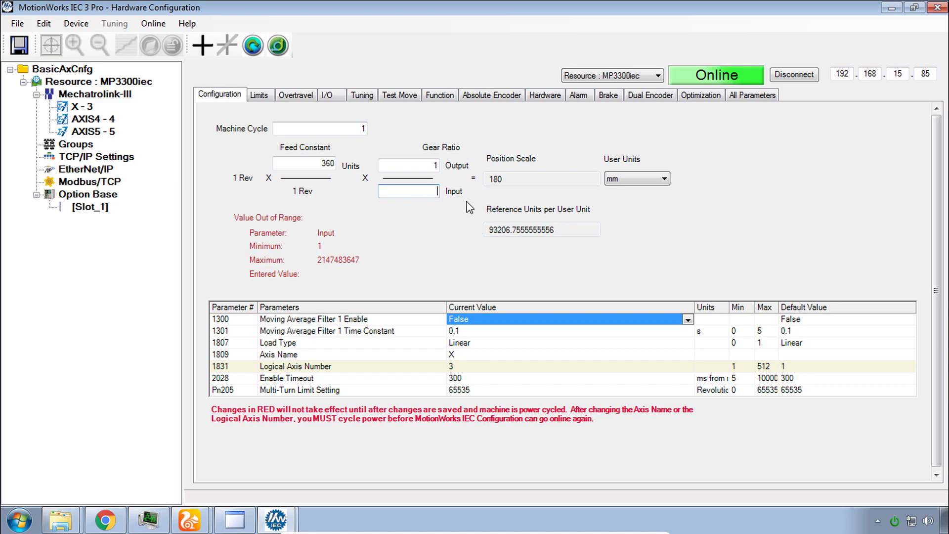
{"action": "type", "text": "5"}
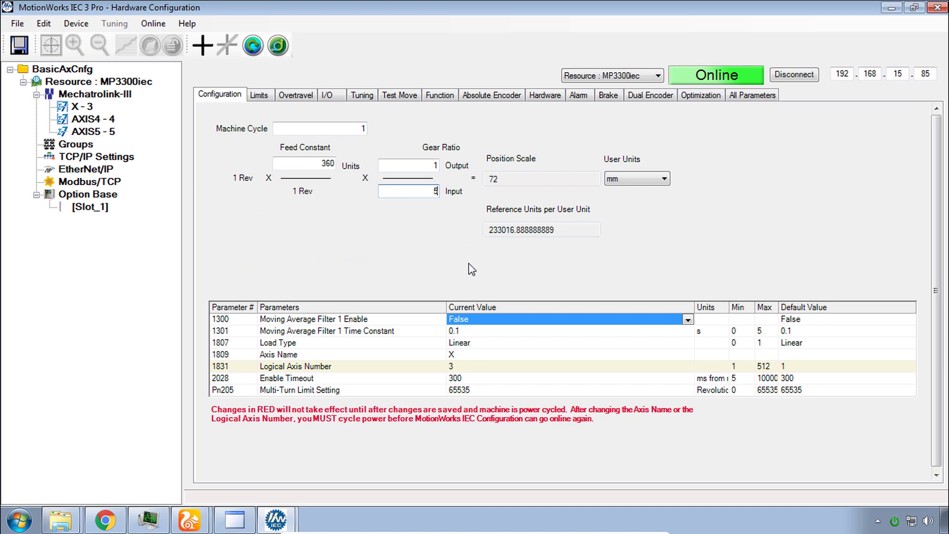
{"action": "double_click", "coordinate": [435, 191]}
{"action": "type", "text": "1"}
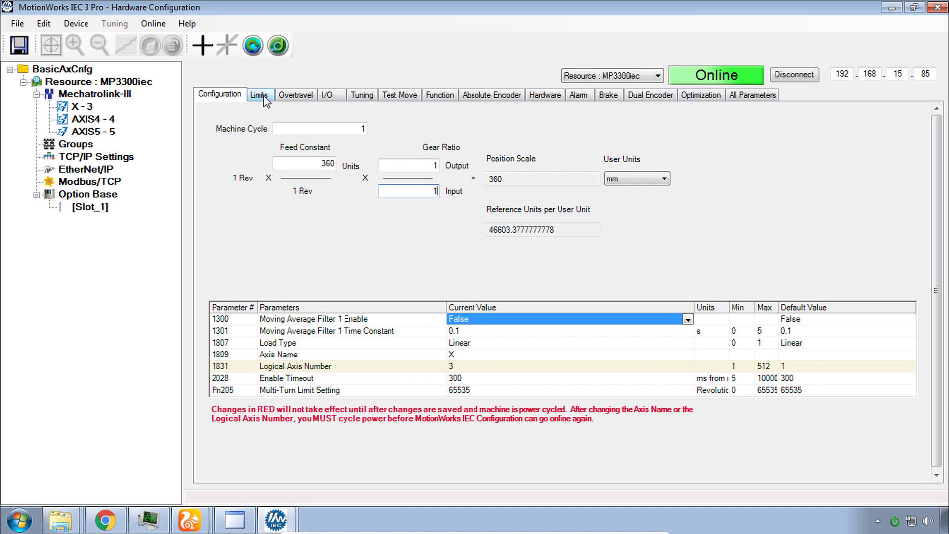
Open the X axis overtravel parameters, then switch to the IPCam Client and tilt the camera down to the servopack wiring.
{"action": "left_click", "coordinate": [296, 99]}
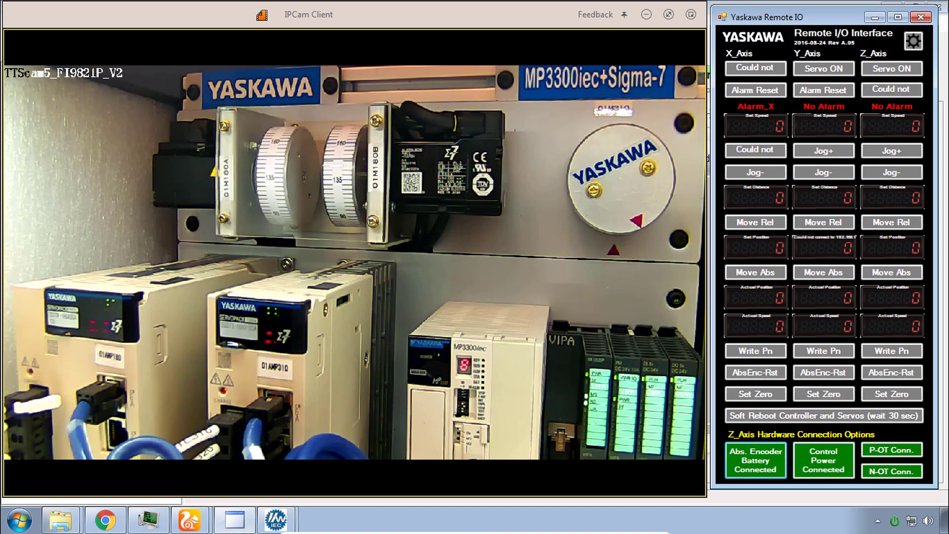
{"action": "left_click", "coordinate": [235, 519]}
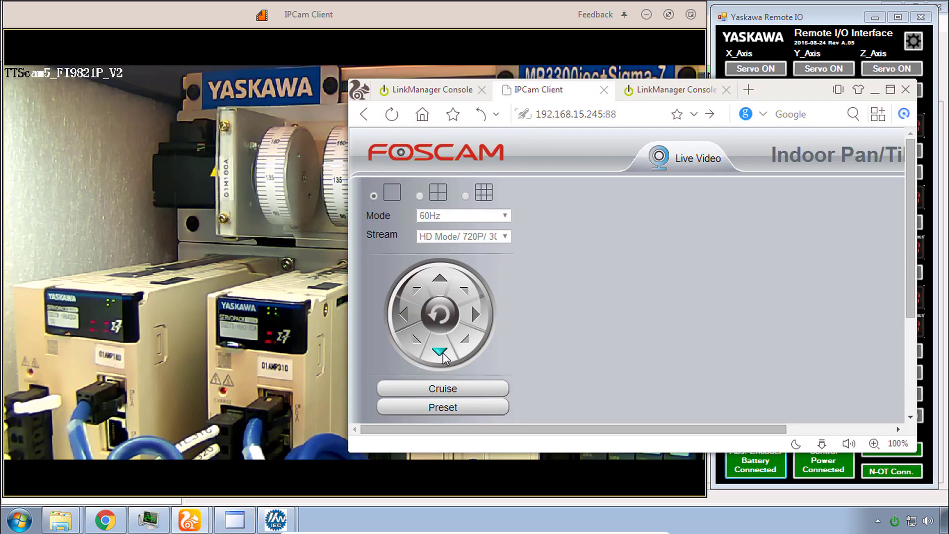
{"action": "left_click", "coordinate": [440, 352]}
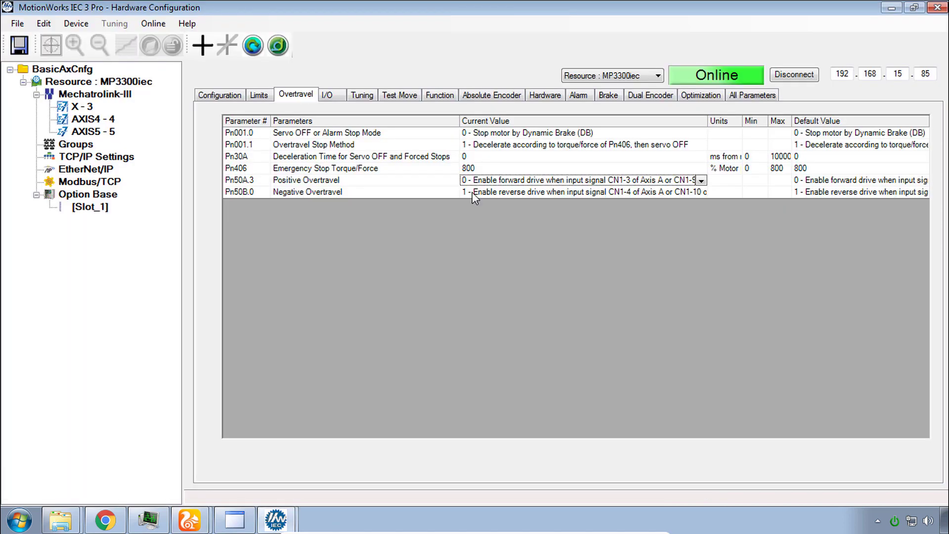
Set the X axis Positive Overtravel parameter Pn50A.3 to 8 - Set the signal to always enable forward drive.
{"action": "left_click", "coordinate": [371, 183]}
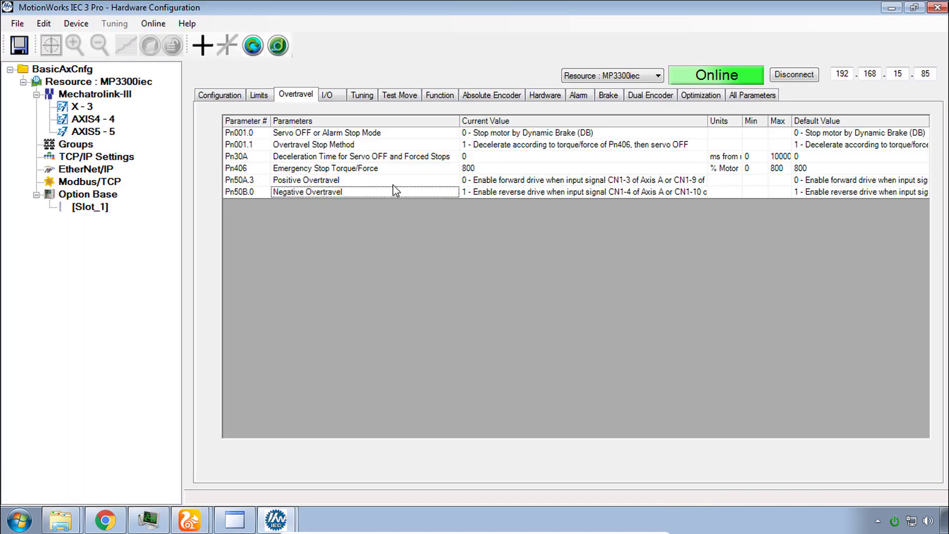
{"action": "left_click", "coordinate": [698, 181]}
{"action": "left_click", "coordinate": [702, 182]}
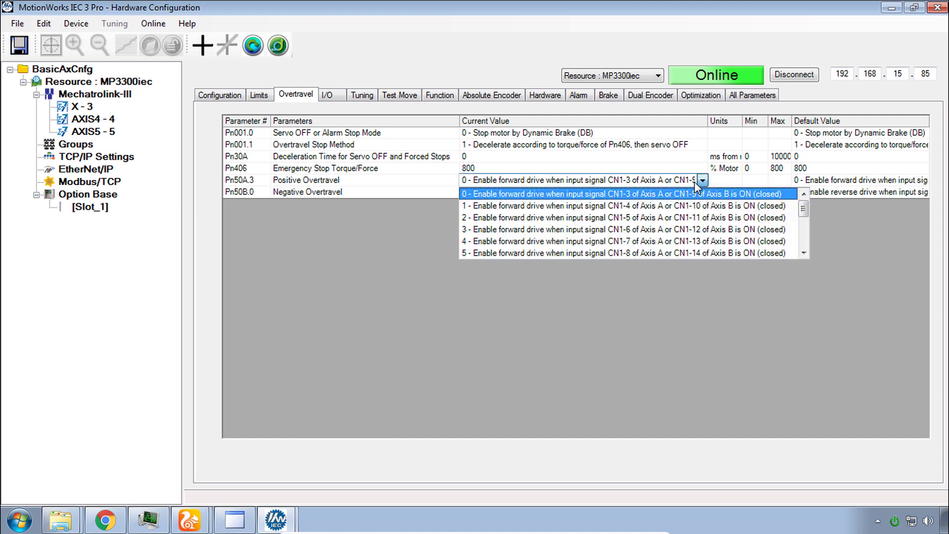
{"action": "scroll", "coordinate": [702, 207], "scroll_direction": "down", "scroll_amount": 1}
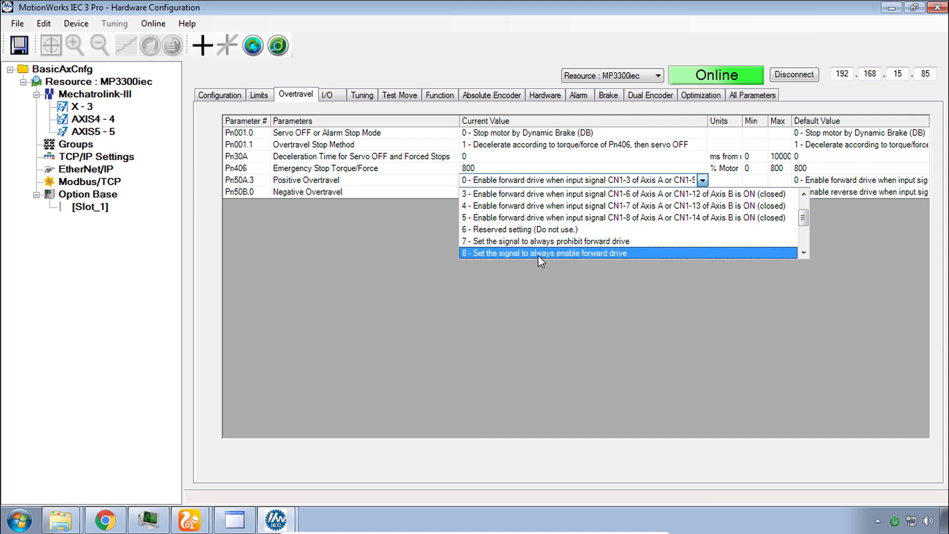
{"action": "left_click", "coordinate": [647, 253]}
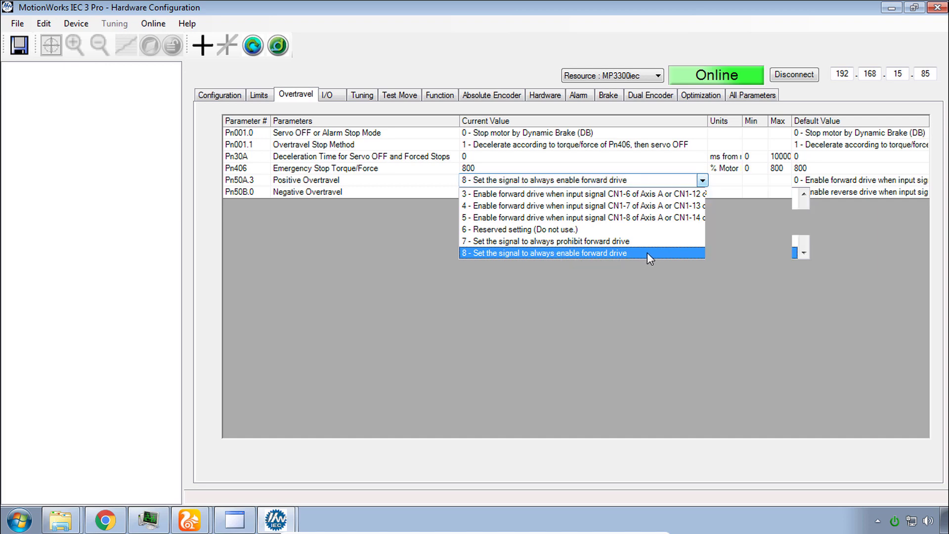
Set the X axis Negative Overtravel parameter Pn50B.0 to 8 - Set the signal to always enable reverse drive.
{"action": "left_click", "coordinate": [695, 194]}
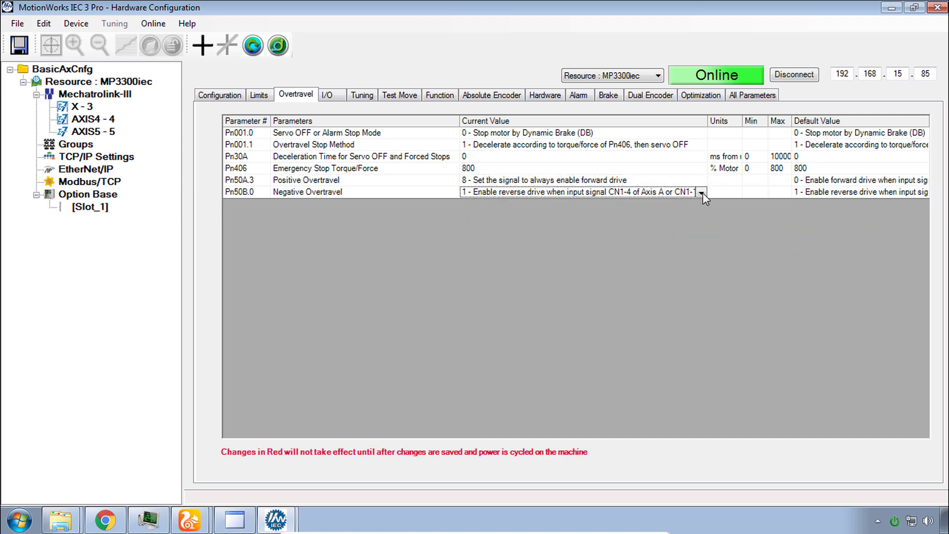
{"action": "left_click", "coordinate": [698, 197]}
{"action": "scroll", "coordinate": [698, 215], "scroll_direction": "down", "scroll_amount": 1}
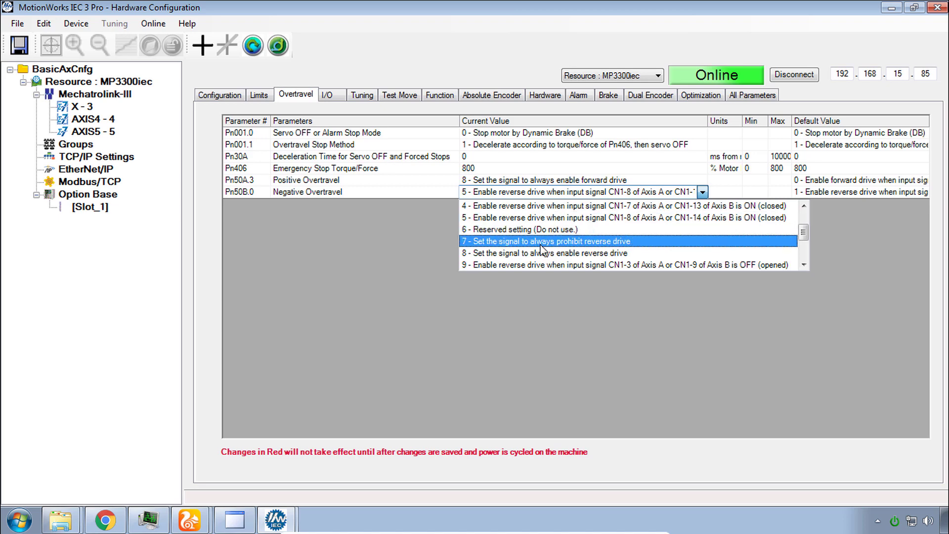
{"action": "left_click", "coordinate": [656, 253]}
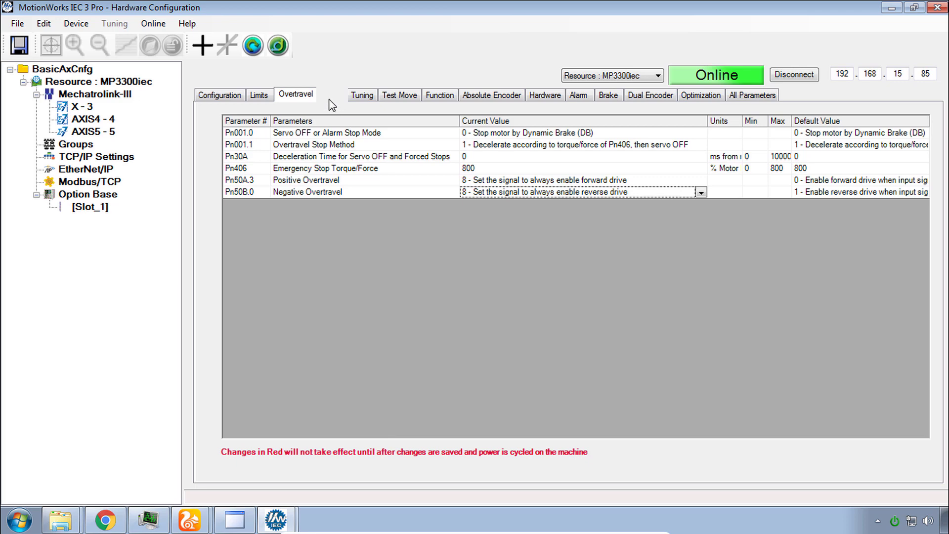
Select option 0, CCW as forward direction, for the X axis Rotation/Movement Direction parameter Pn000.0.
{"action": "left_click", "coordinate": [441, 95]}
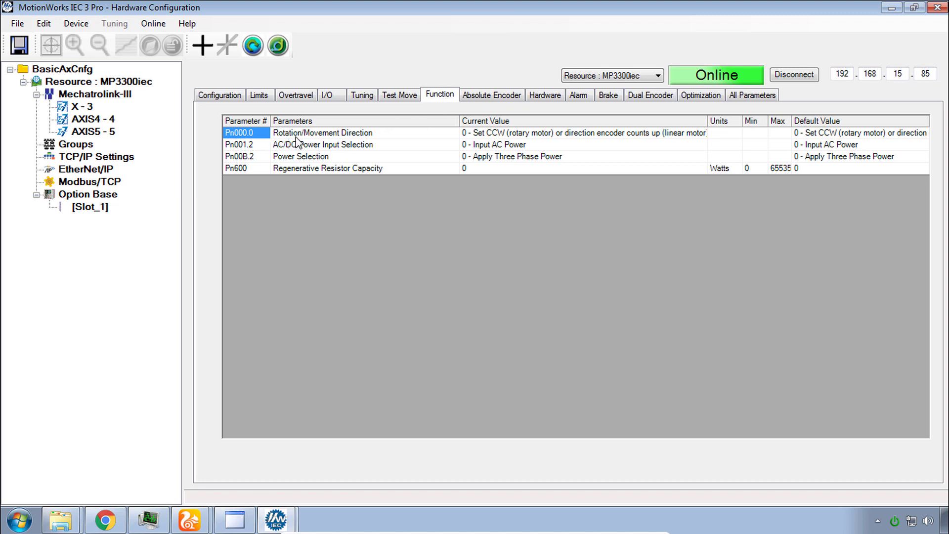
{"action": "left_click", "coordinate": [682, 138]}
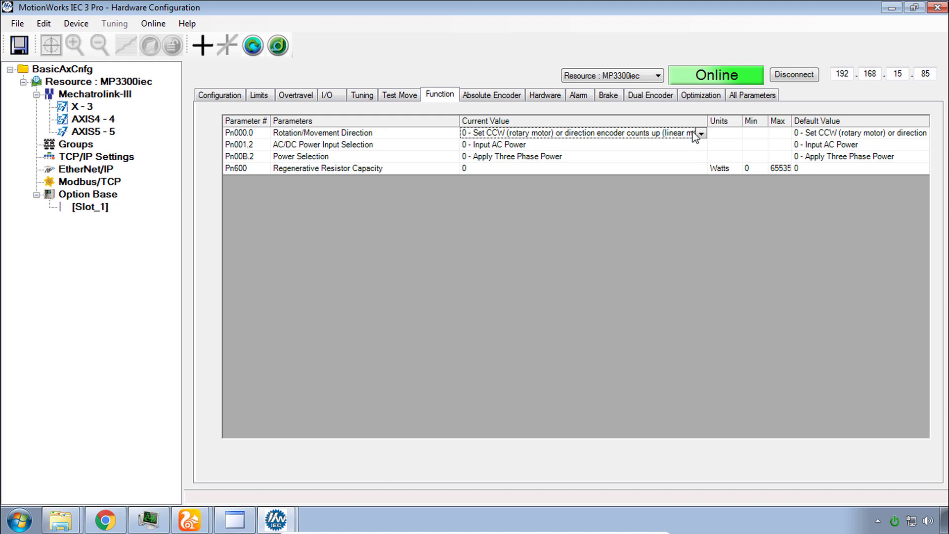
{"action": "left_click", "coordinate": [697, 132]}
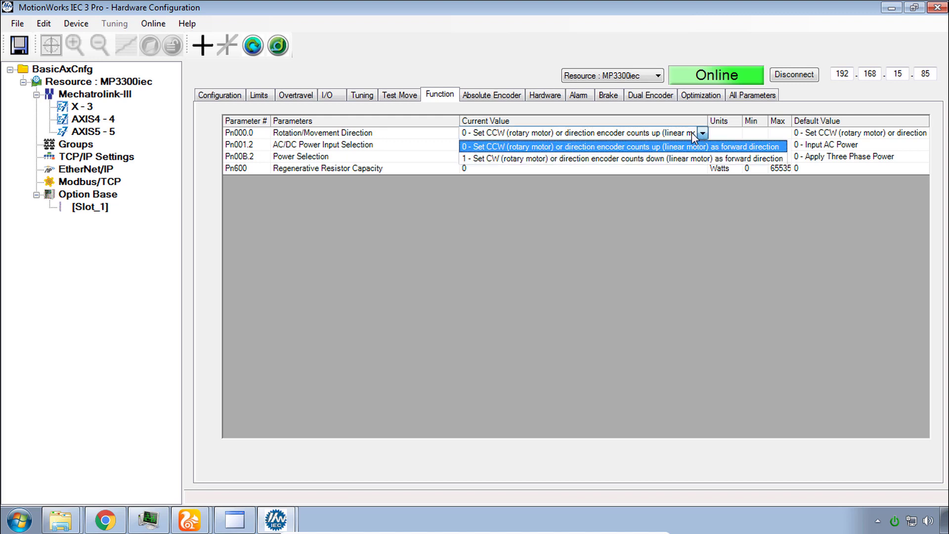
{"action": "left_click", "coordinate": [543, 147]}
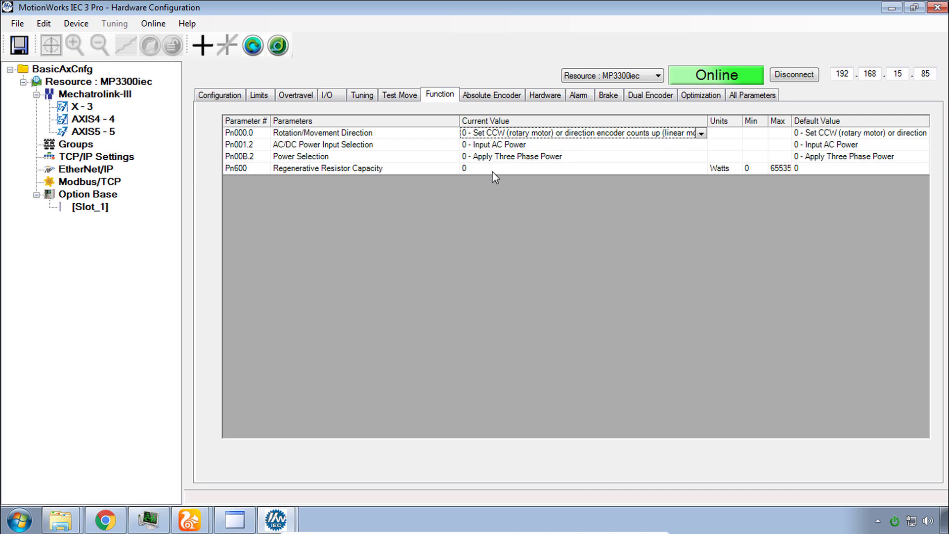
Switch to the IPCam Client and tilt the camera up to examine the motors' scale wheels.
{"action": "left_click", "coordinate": [205, 529]}
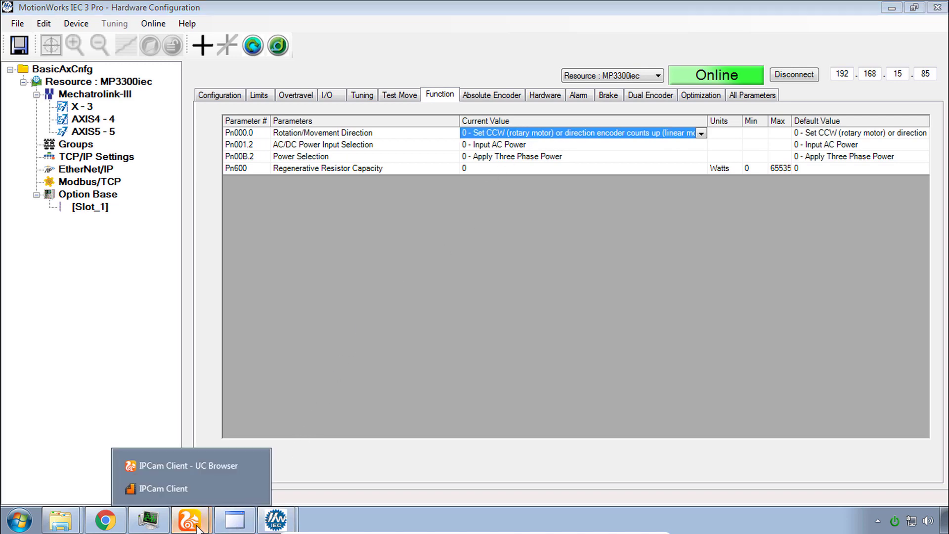
{"action": "left_click", "coordinate": [163, 488]}
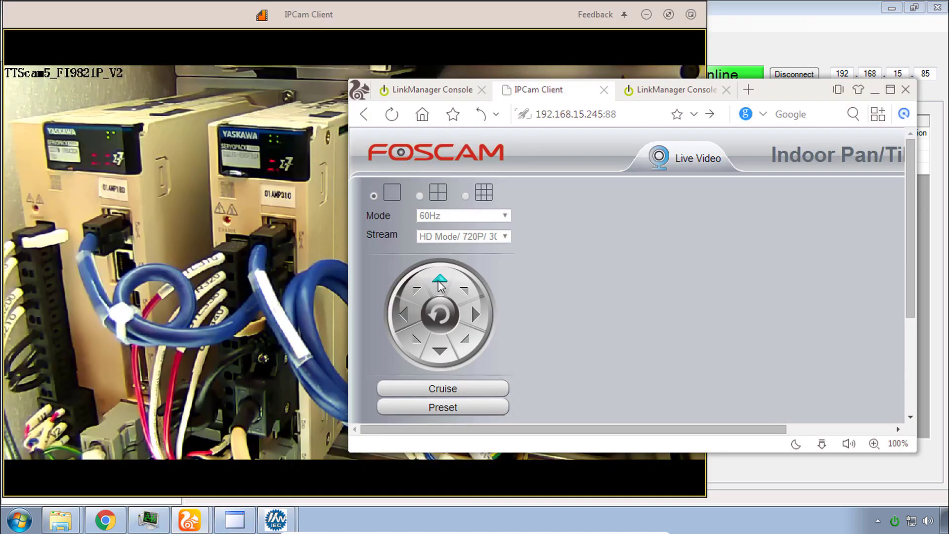
{"action": "left_click", "coordinate": [439, 282]}
{"action": "left_click", "coordinate": [304, 159]}
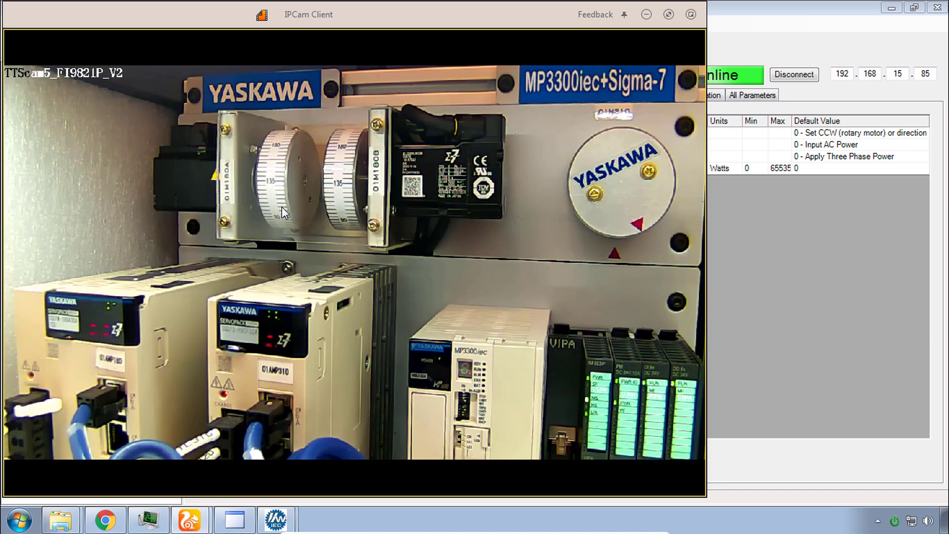
Return to Hardware Configuration and set the X axis Power Selection parameter Pn00B.2 to 1 - Apply Single Phase Power.
{"action": "key", "text": "alt+Tab"}
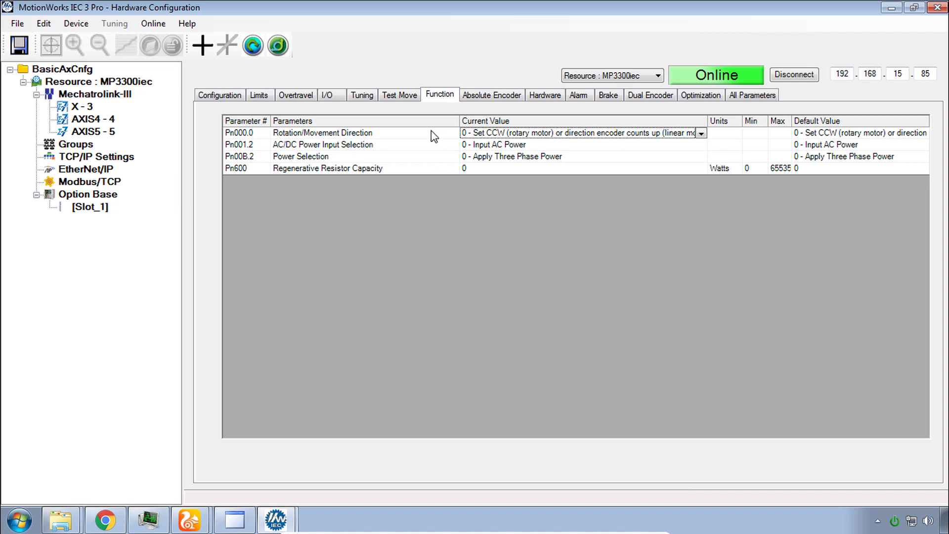
{"action": "left_click", "coordinate": [296, 157]}
{"action": "left_click", "coordinate": [533, 157]}
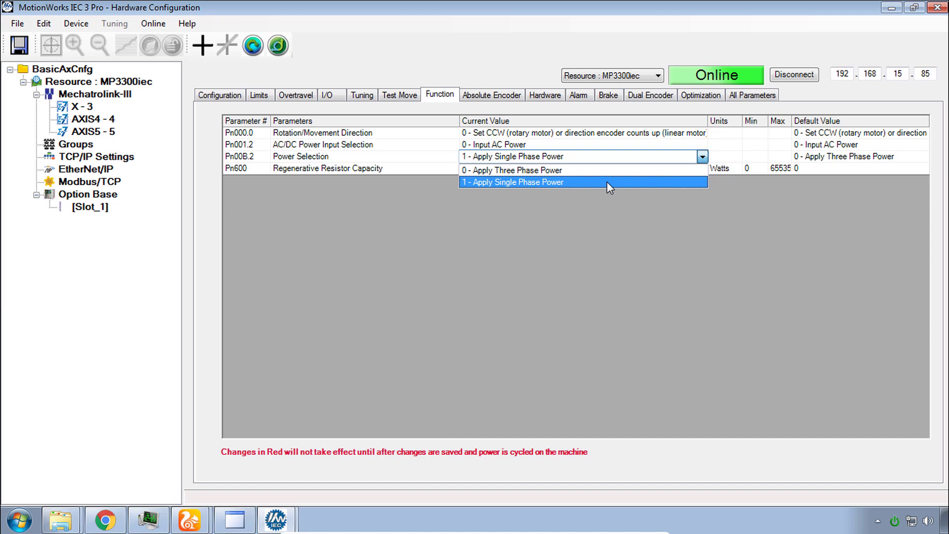
Set the X axis Absolute Encoder Usage parameter Pn002.2 to 1 - Use absolute encoder as incremental encoder, and save the configuration.
{"action": "left_click", "coordinate": [501, 183]}
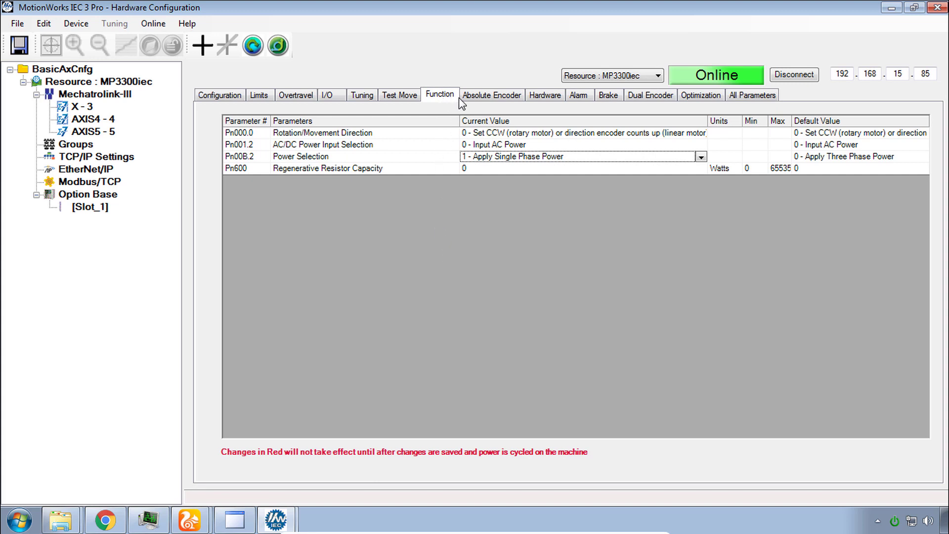
{"action": "left_click", "coordinate": [497, 97]}
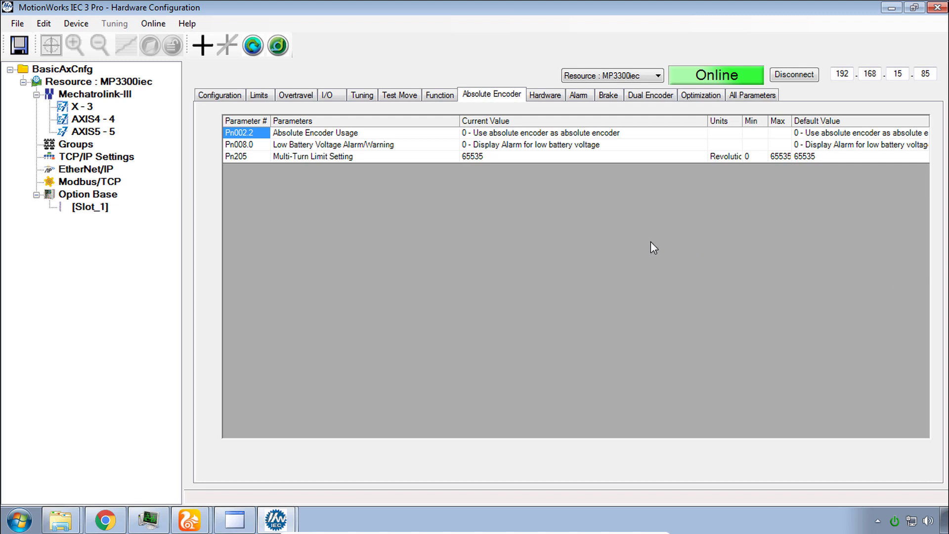
{"action": "left_click", "coordinate": [688, 135]}
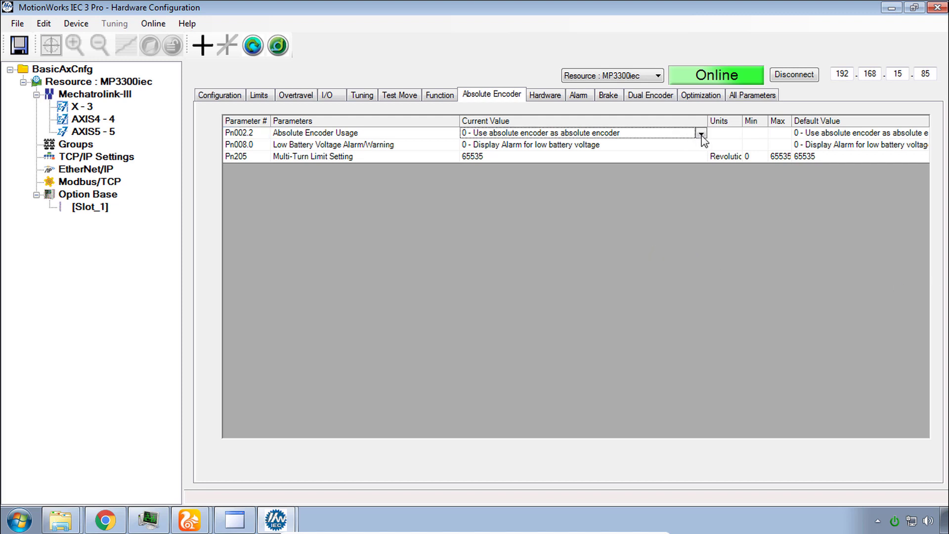
{"action": "left_click", "coordinate": [702, 137]}
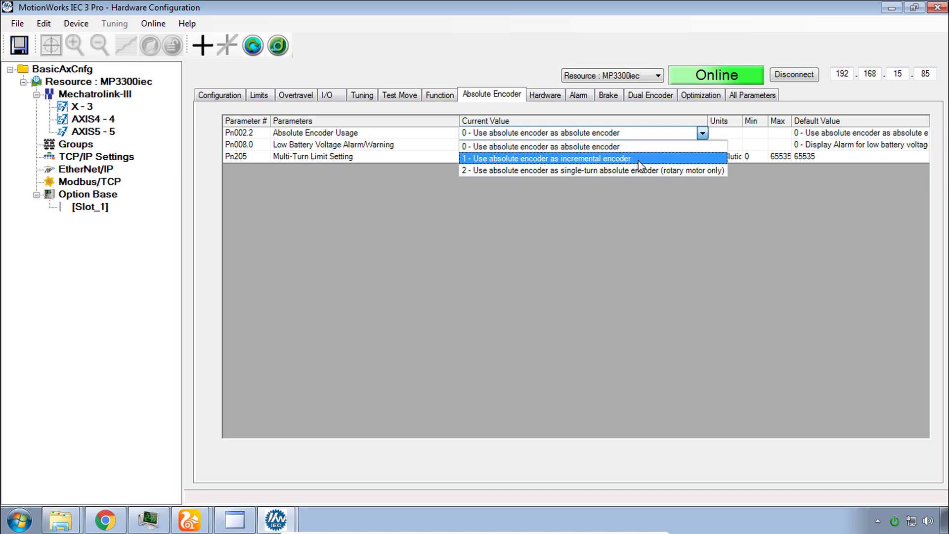
{"action": "left_click", "coordinate": [639, 159]}
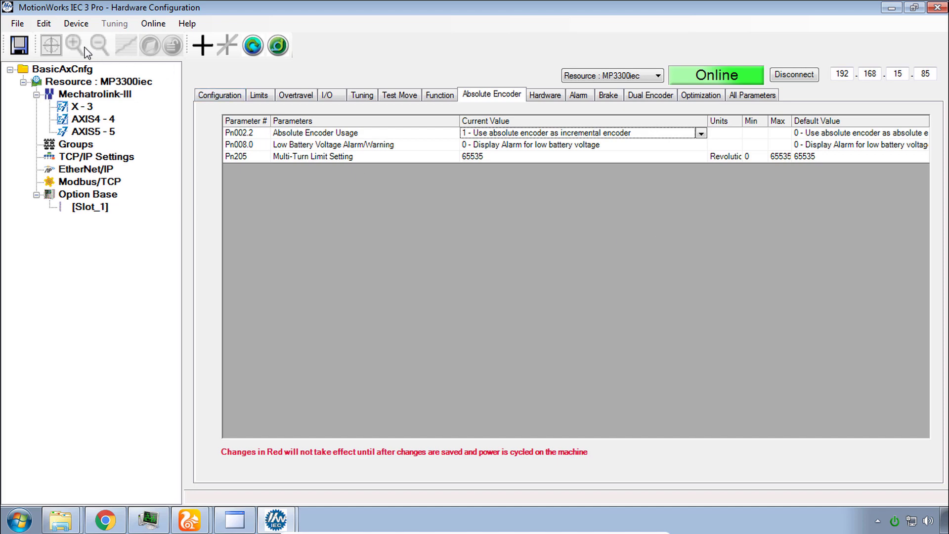
{"action": "left_click", "coordinate": [19, 46]}
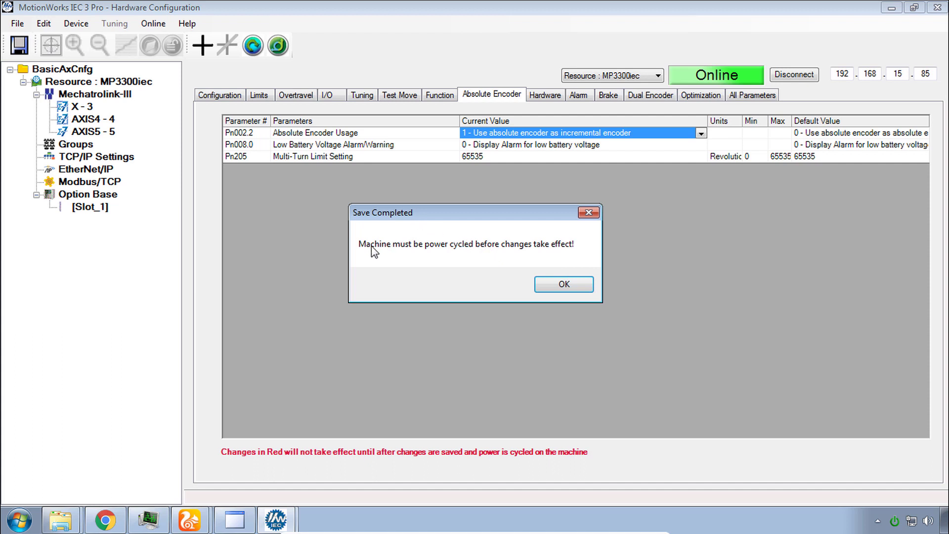
{"action": "left_click", "coordinate": [564, 285]}
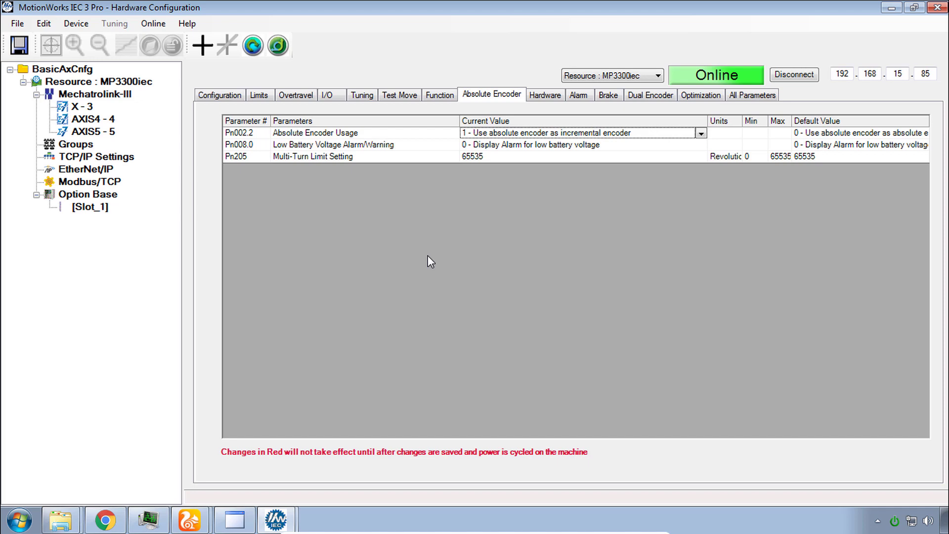
Check the motors in the IPCam Client, return to Hardware Configuration and copy the X axis parameters onto AXIS4.
{"action": "key", "text": "alt+Tab"}
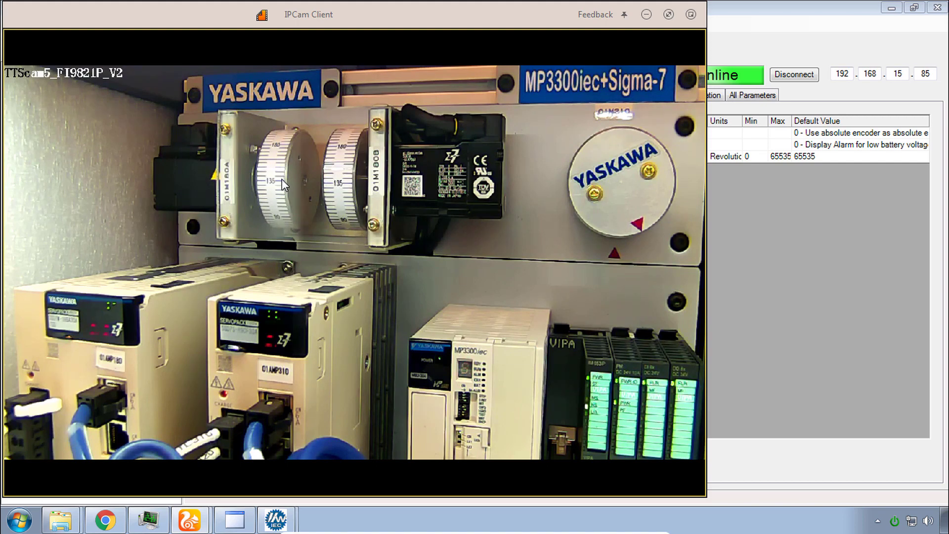
{"action": "left_click", "coordinate": [846, 264]}
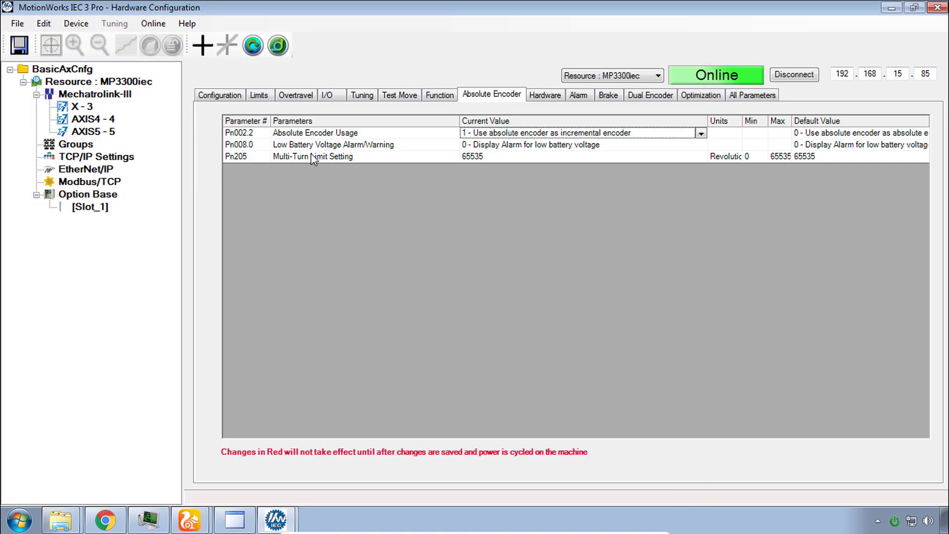
{"action": "right_click", "coordinate": [78, 107]}
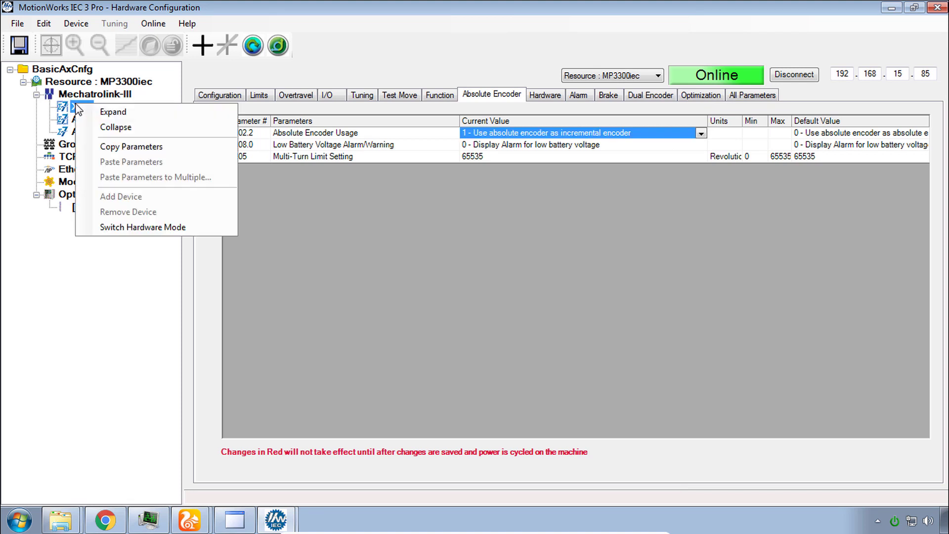
{"action": "left_click", "coordinate": [129, 147]}
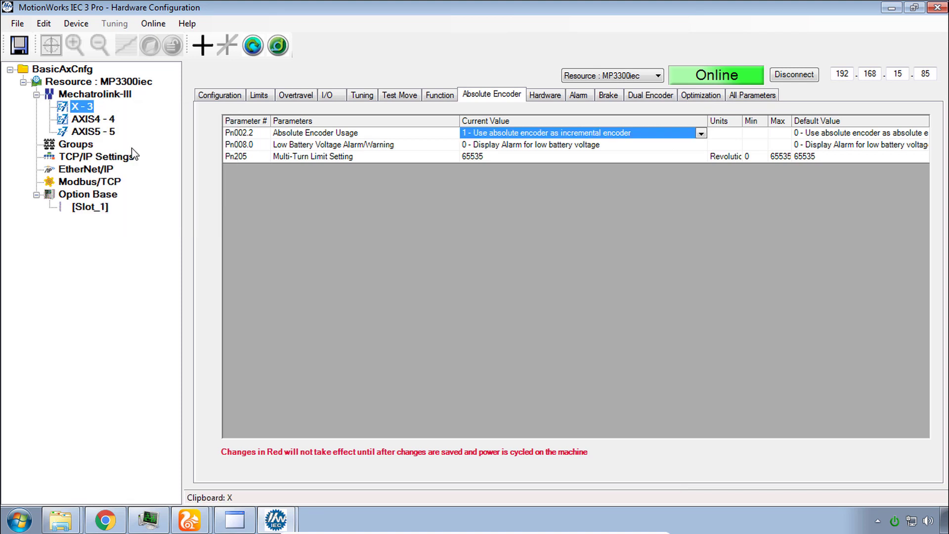
{"action": "right_click", "coordinate": [90, 123]}
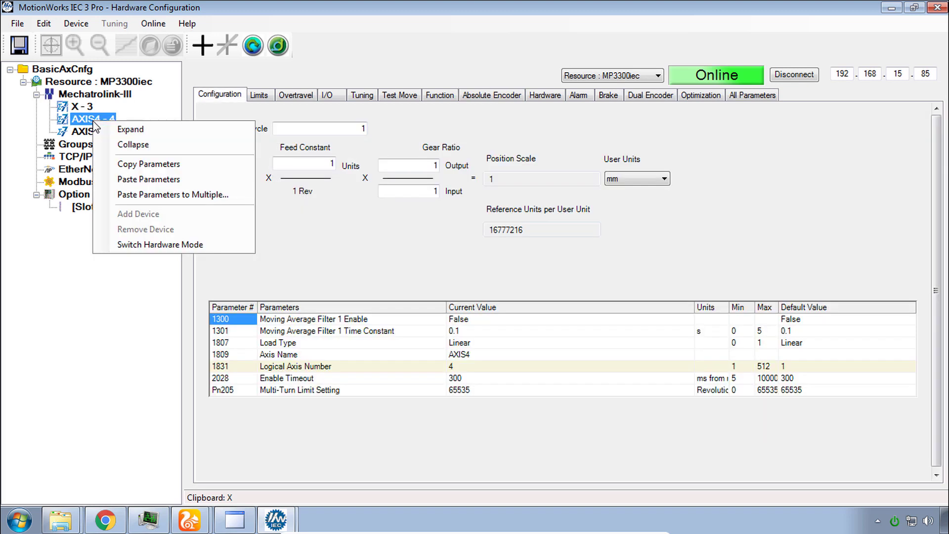
{"action": "left_click", "coordinate": [162, 183]}
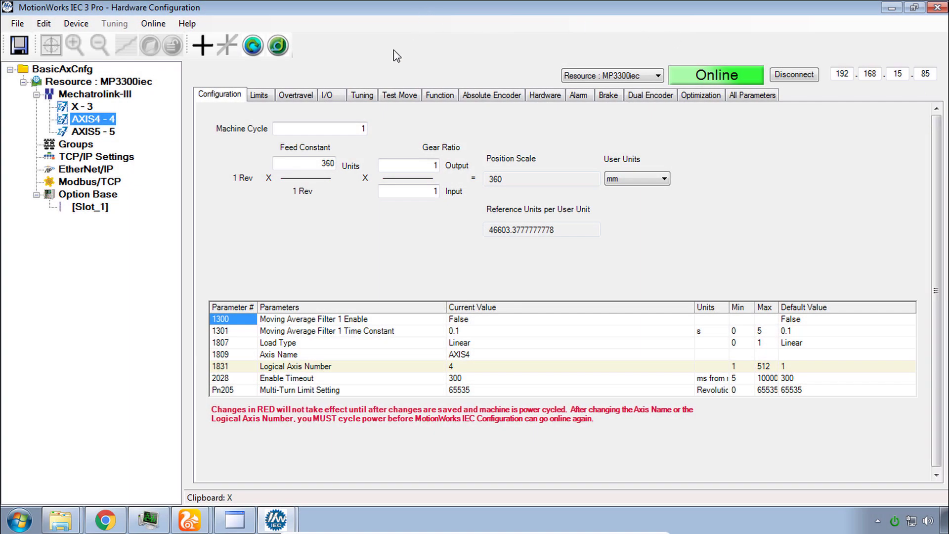
Examine which drives are available for pasting the X parameters to multiple drives, and close the dialog without pasting.
{"action": "right_click", "coordinate": [86, 123]}
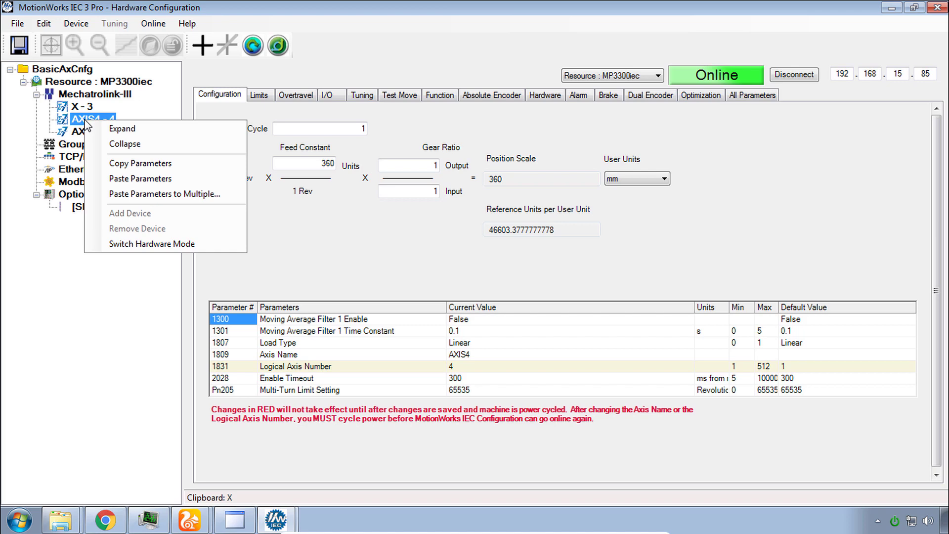
{"action": "left_click", "coordinate": [142, 193]}
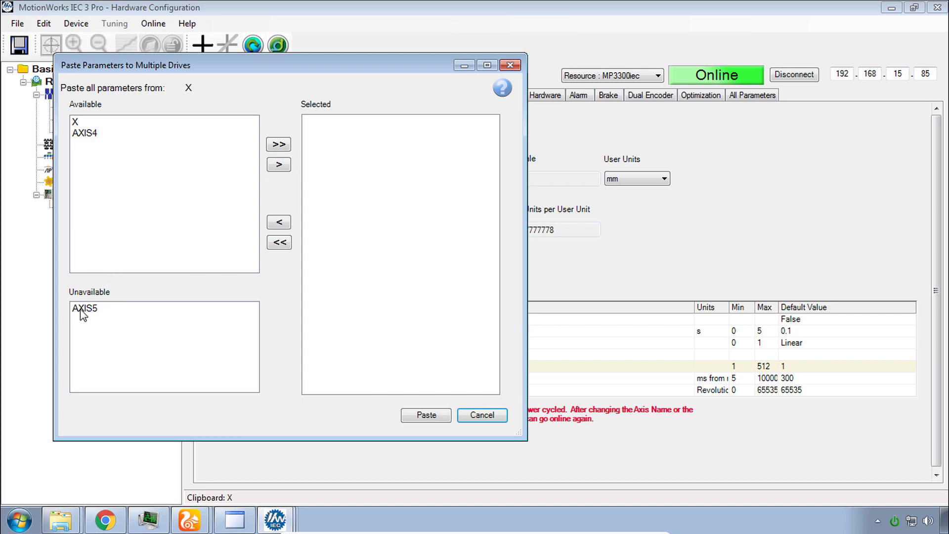
{"action": "left_click", "coordinate": [480, 416]}
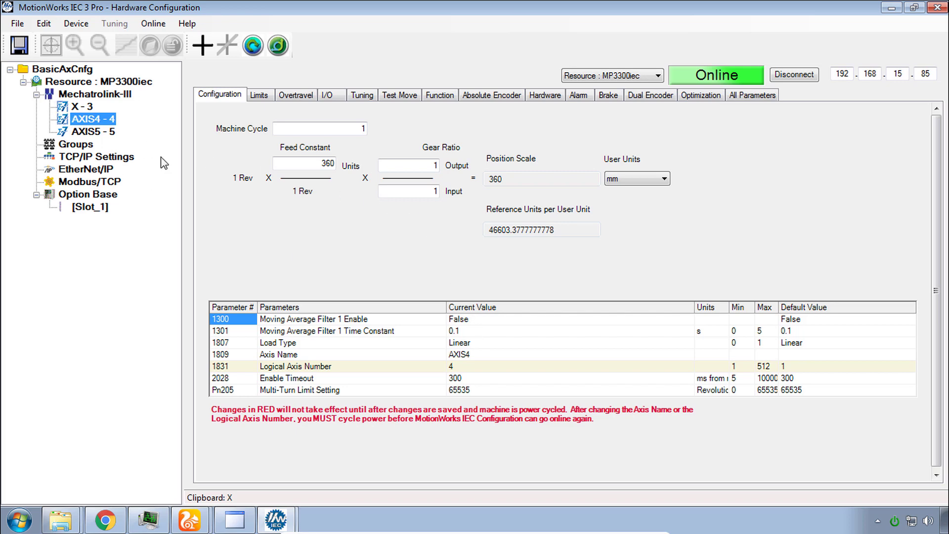
Set the Axis Name of AXIS4 to Y and check the motors in the IPCam Client before returning to Hardware Configuration.
{"action": "double_click", "coordinate": [491, 354]}
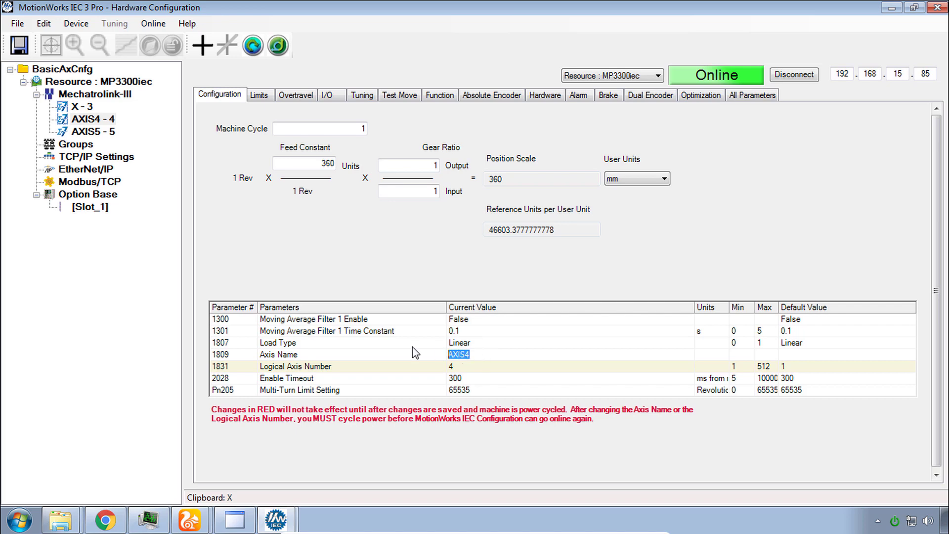
{"action": "type", "text": "Y"}
{"action": "key", "text": "Return"}
{"action": "left_click", "coordinate": [198, 519]}
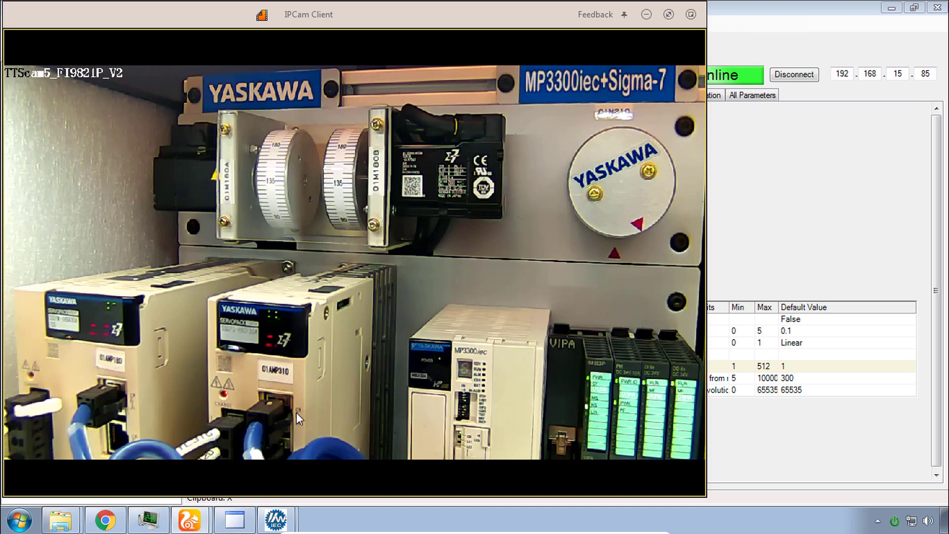
{"action": "key", "text": "alt+Tab"}
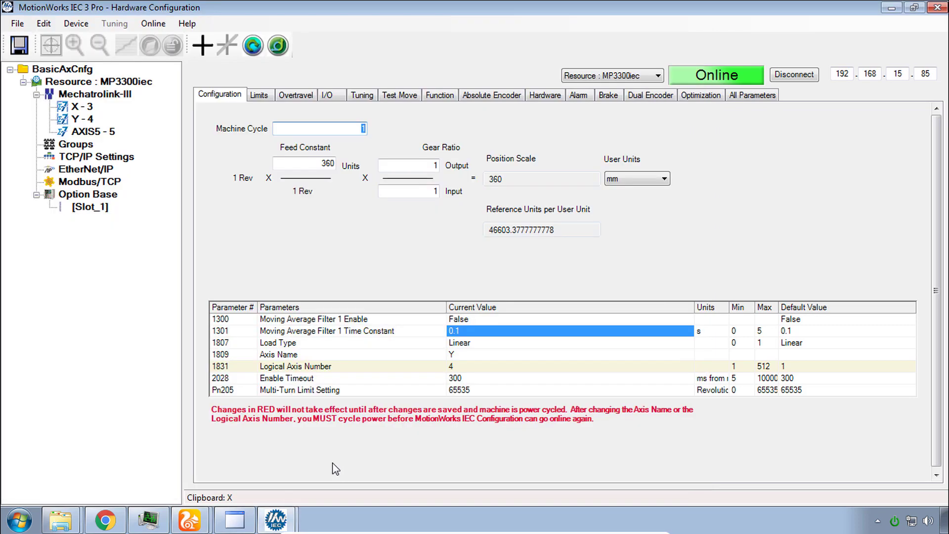
Set the Y axis Rotation/Movement Direction parameter Pn000.0 to 1, CW as forward direction, and save the configuration.
{"action": "left_click", "coordinate": [442, 99]}
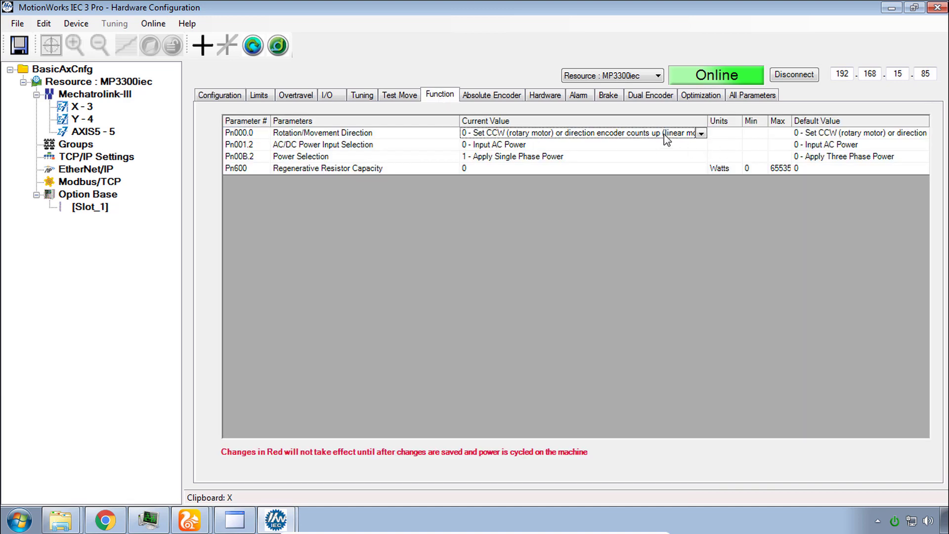
{"action": "left_click", "coordinate": [701, 134]}
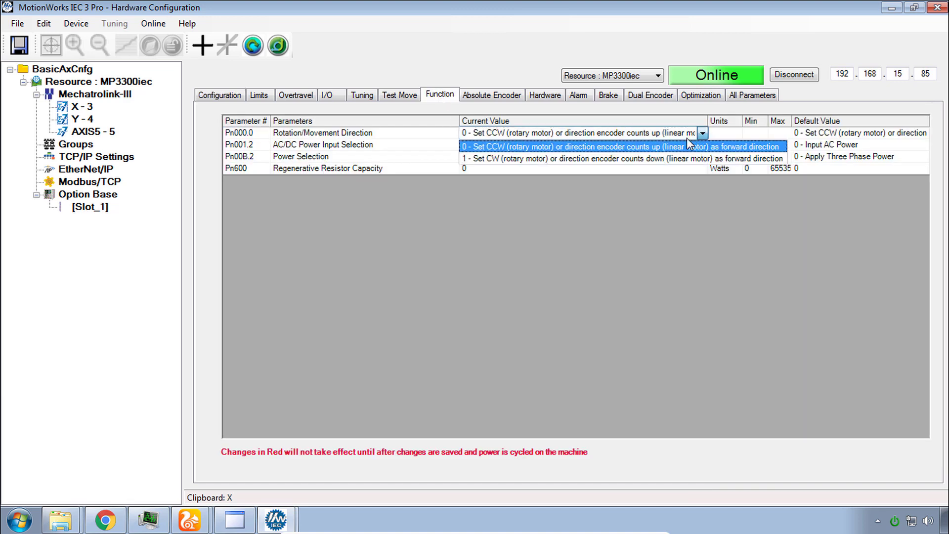
{"action": "left_click", "coordinate": [584, 158]}
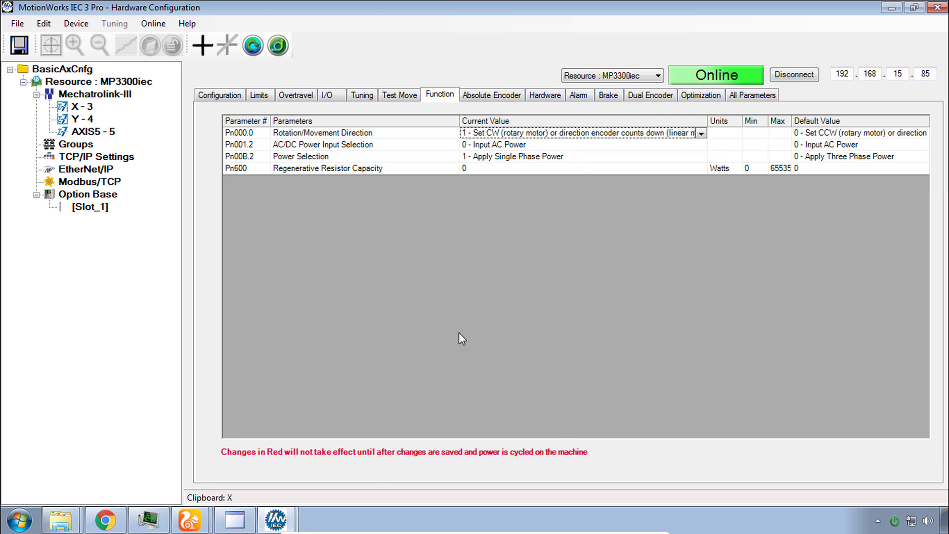
{"action": "left_click", "coordinate": [19, 45]}
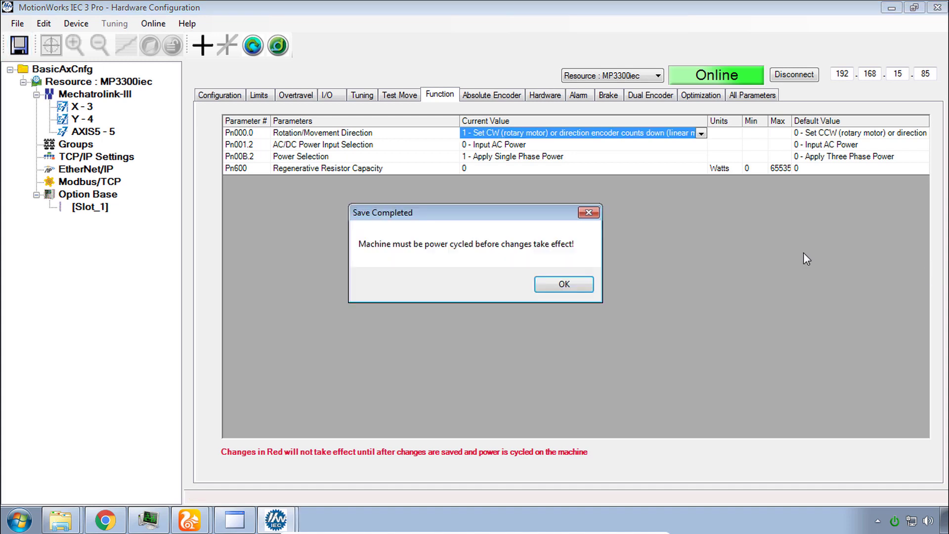
{"action": "left_click", "coordinate": [564, 285]}
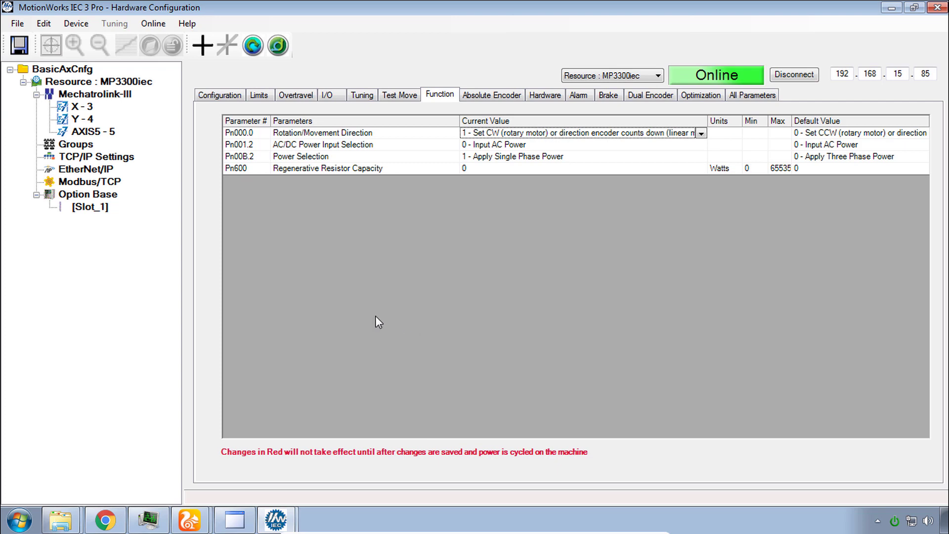
Set the Axis Name of AXIS5 to Z and its Load Type to Rotary.
{"action": "left_click", "coordinate": [84, 132]}
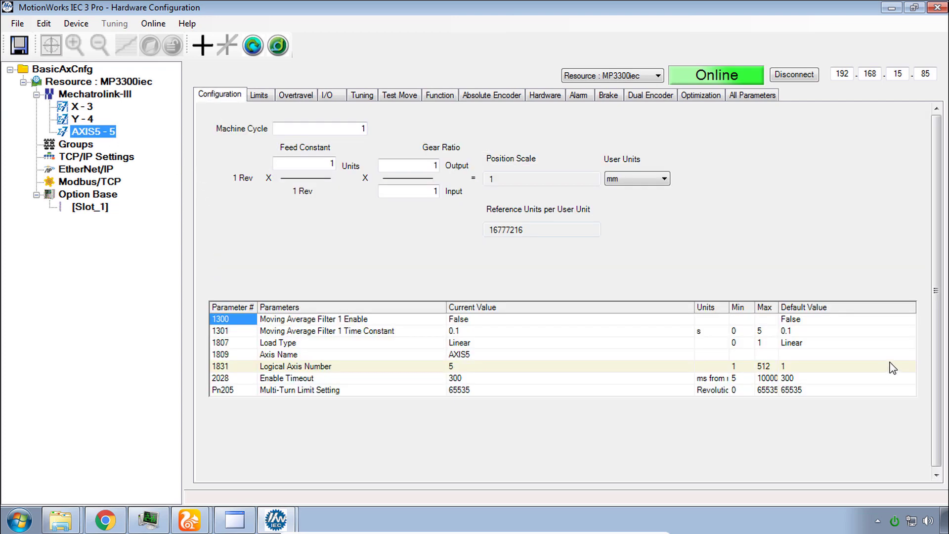
{"action": "left_click", "coordinate": [479, 355]}
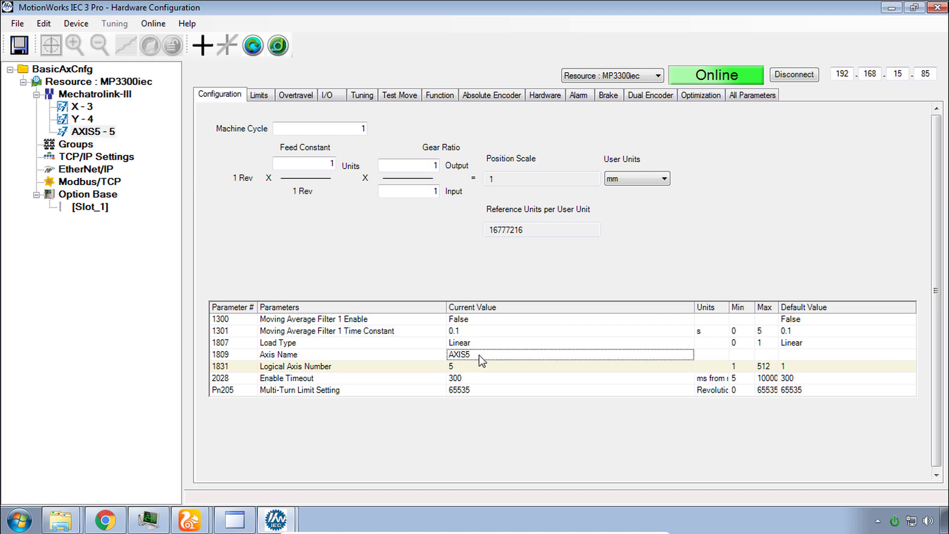
{"action": "left_click", "coordinate": [479, 355]}
{"action": "type", "text": "Z"}
{"action": "key", "text": "Return"}
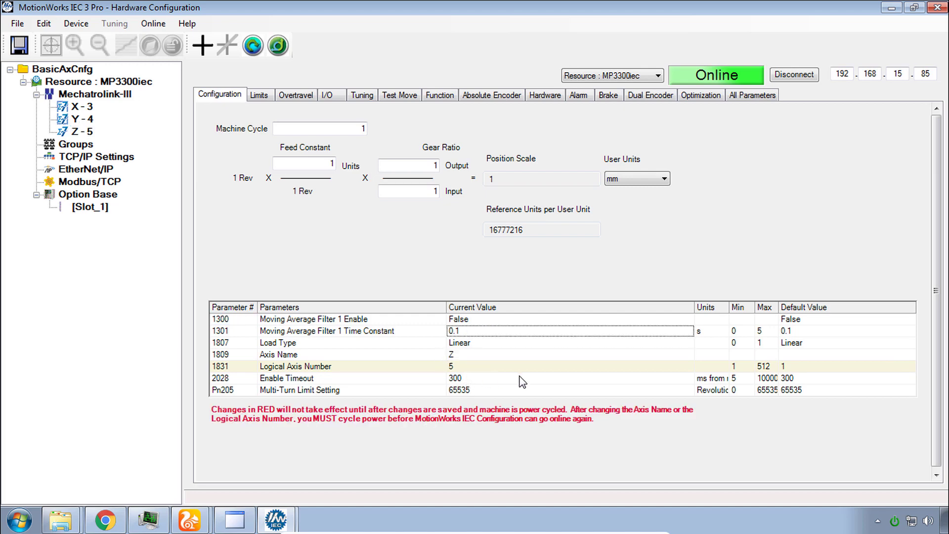
{"action": "left_click", "coordinate": [495, 346]}
{"action": "left_click", "coordinate": [688, 344]}
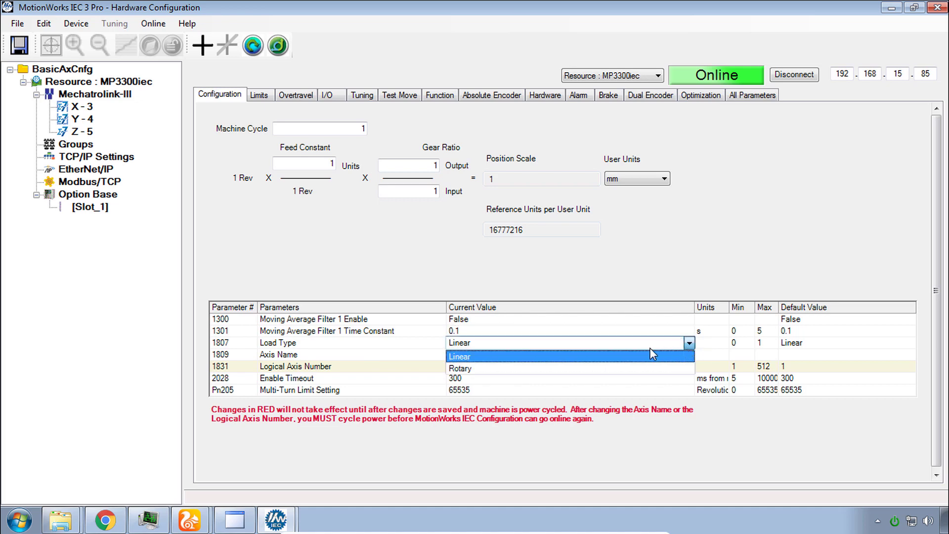
{"action": "left_click", "coordinate": [639, 368]}
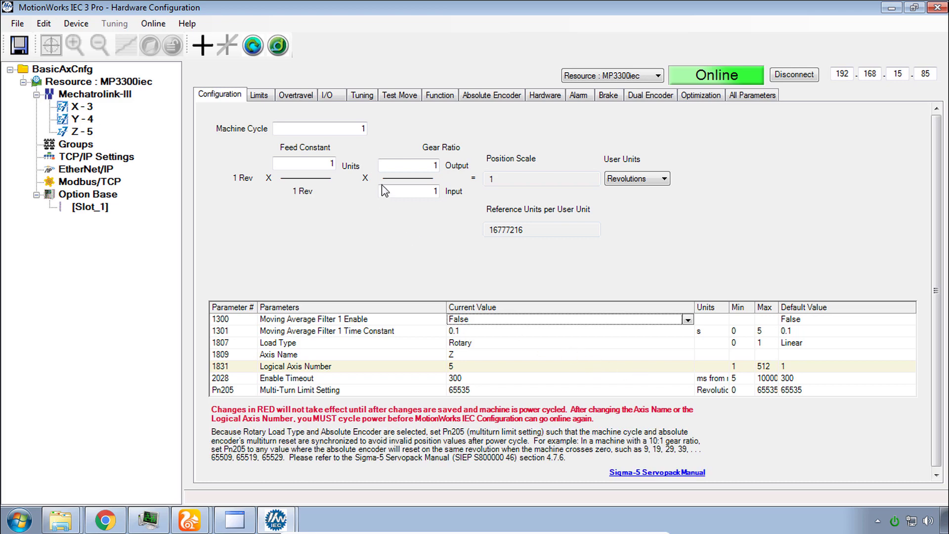
Set the Z axis Machine Cycle to 360, User Units to Degrees and Feed Constant to 360.
{"action": "left_click", "coordinate": [354, 130]}
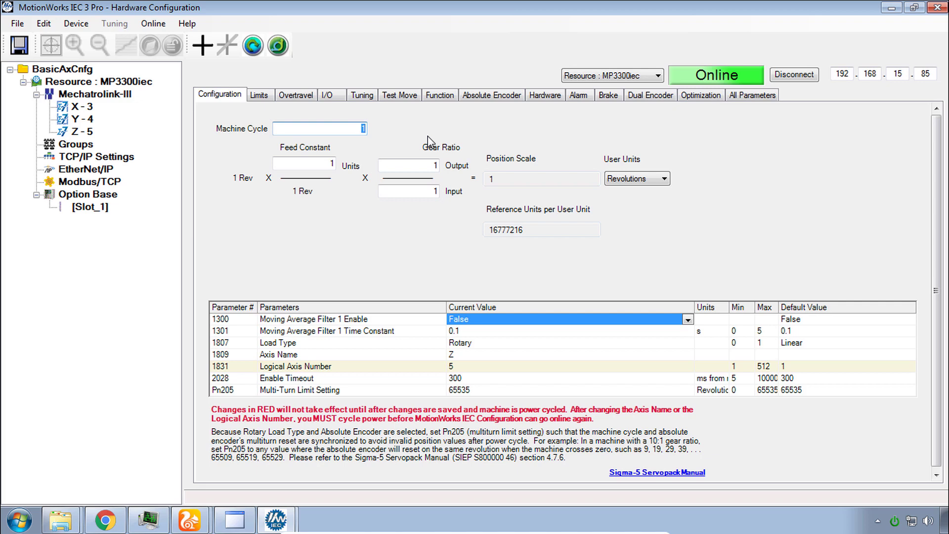
{"action": "type", "text": "360"}
{"action": "left_click", "coordinate": [664, 179]}
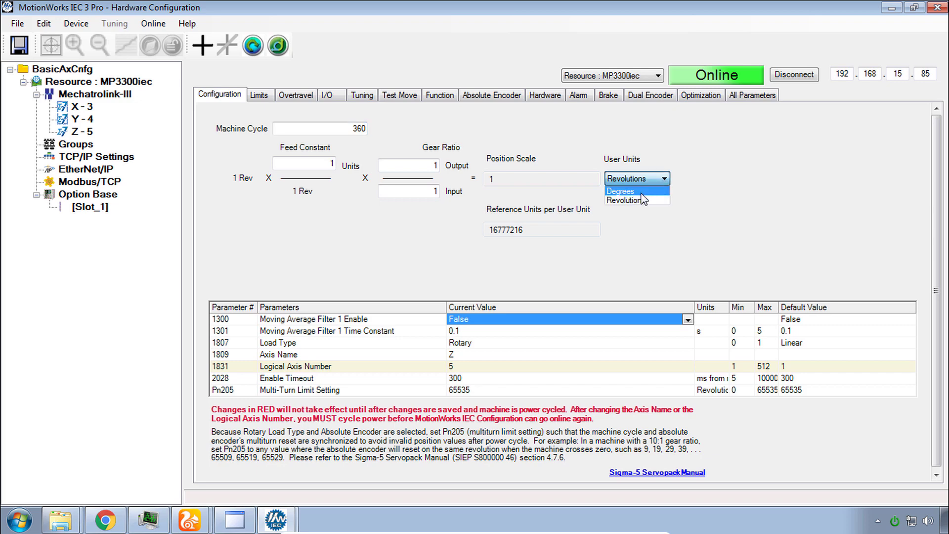
{"action": "left_click", "coordinate": [644, 199]}
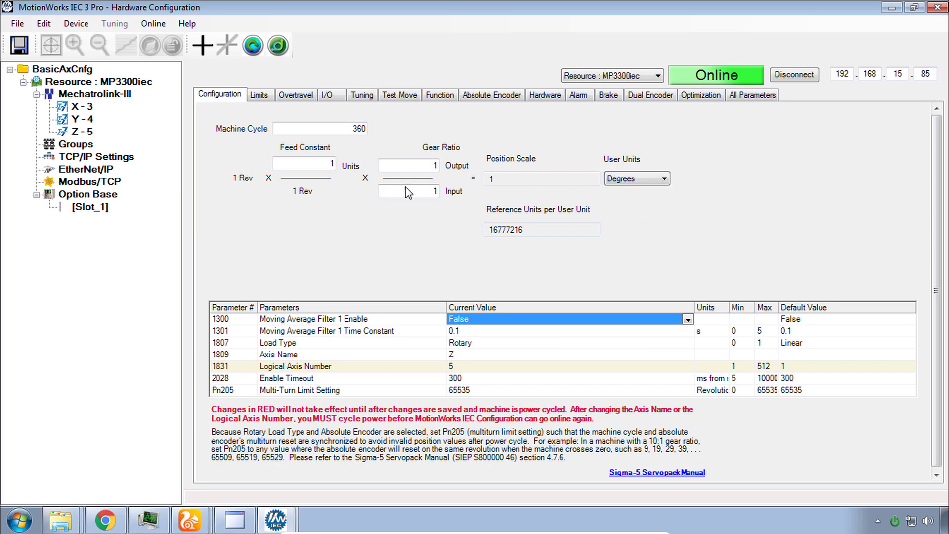
{"action": "double_click", "coordinate": [329, 168]}
{"action": "type", "text": "360"}
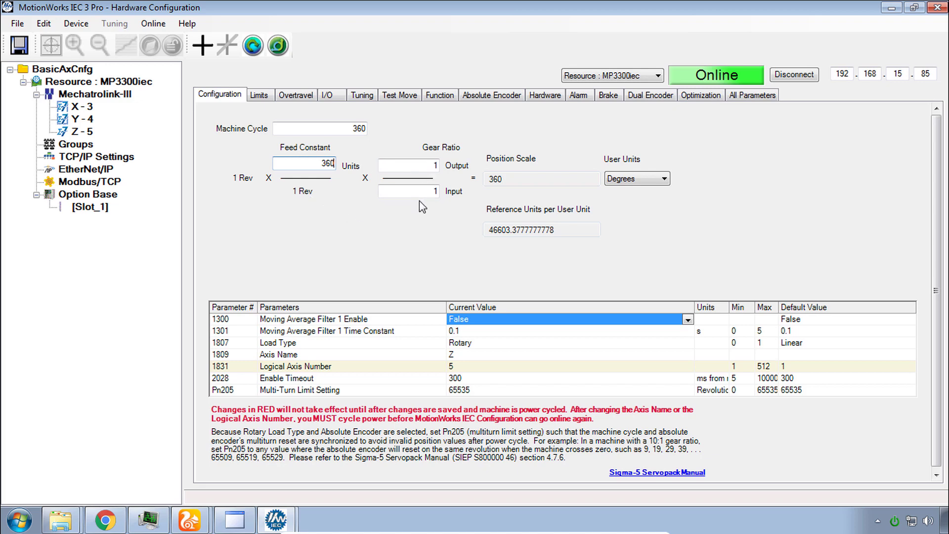
Review the Z axis overtravel and function parameters, including the Power Selection options of Pn00B.2, leaving 0 - Apply Three Phase Power selected.
{"action": "left_click", "coordinate": [296, 95]}
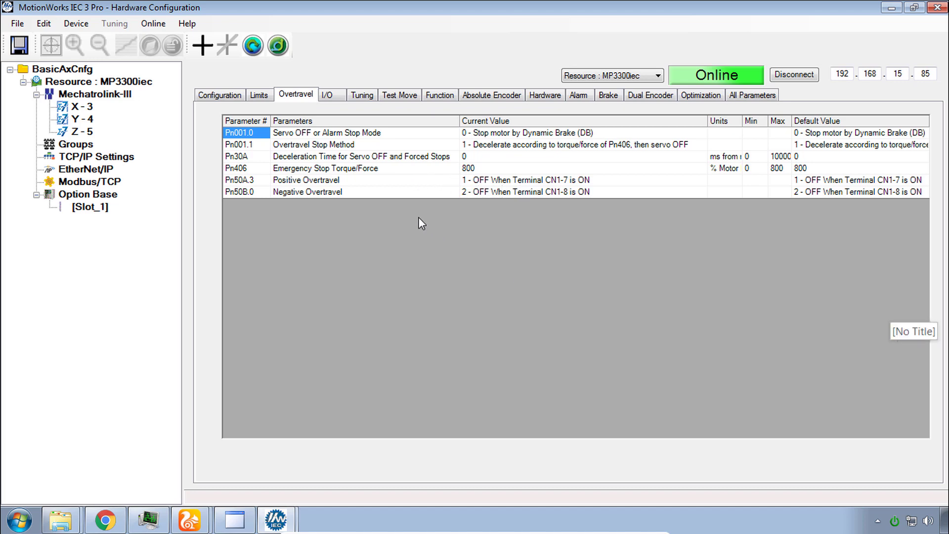
{"action": "left_click", "coordinate": [453, 97]}
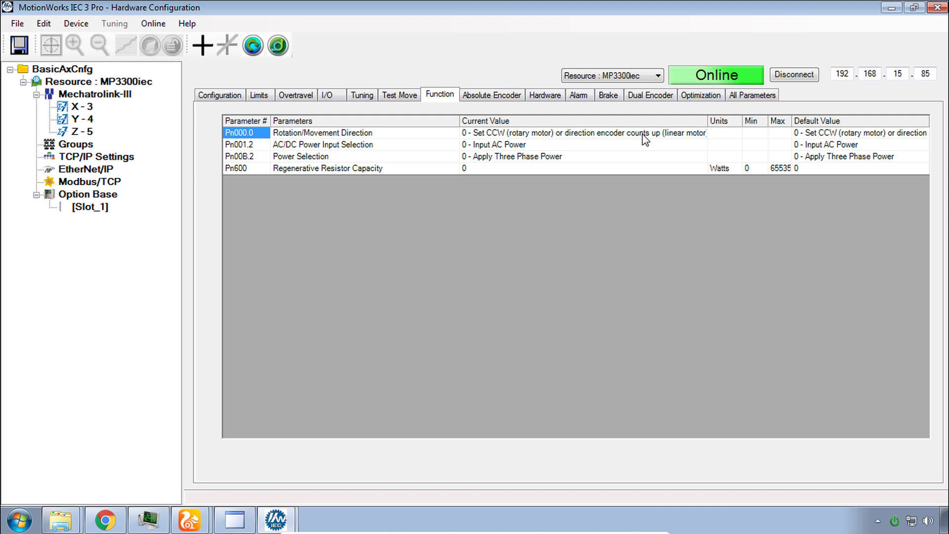
{"action": "left_click", "coordinate": [647, 160]}
{"action": "left_click", "coordinate": [681, 156]}
{"action": "left_click", "coordinate": [638, 161]}
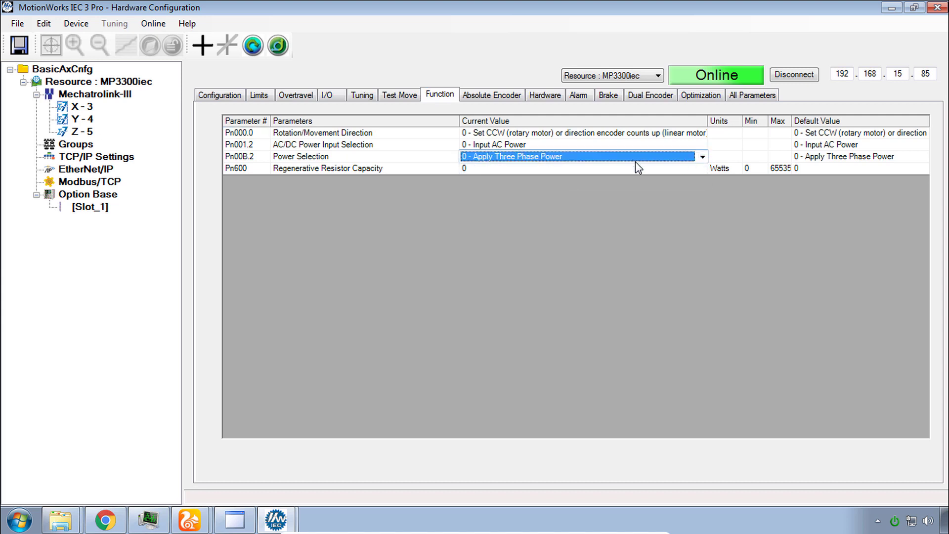
{"action": "left_click", "coordinate": [703, 158]}
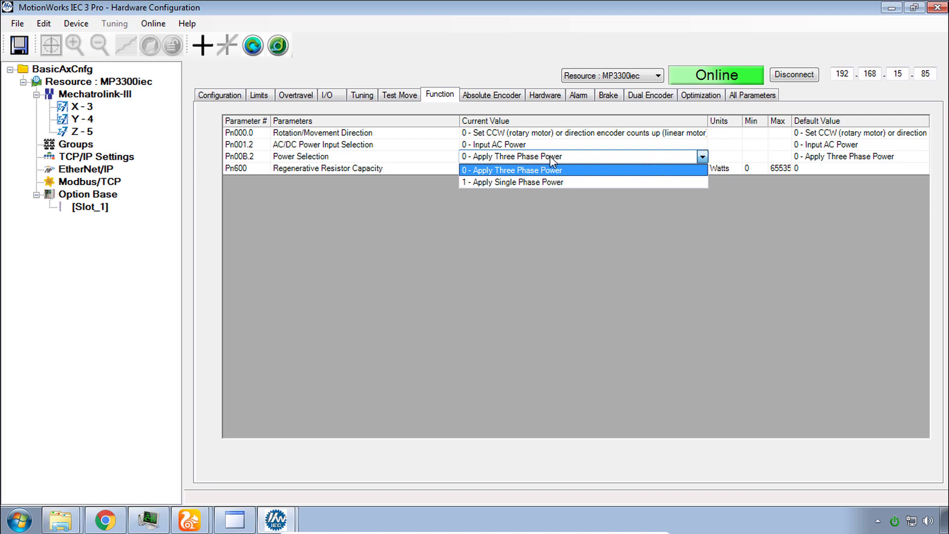
{"action": "left_click", "coordinate": [621, 173]}
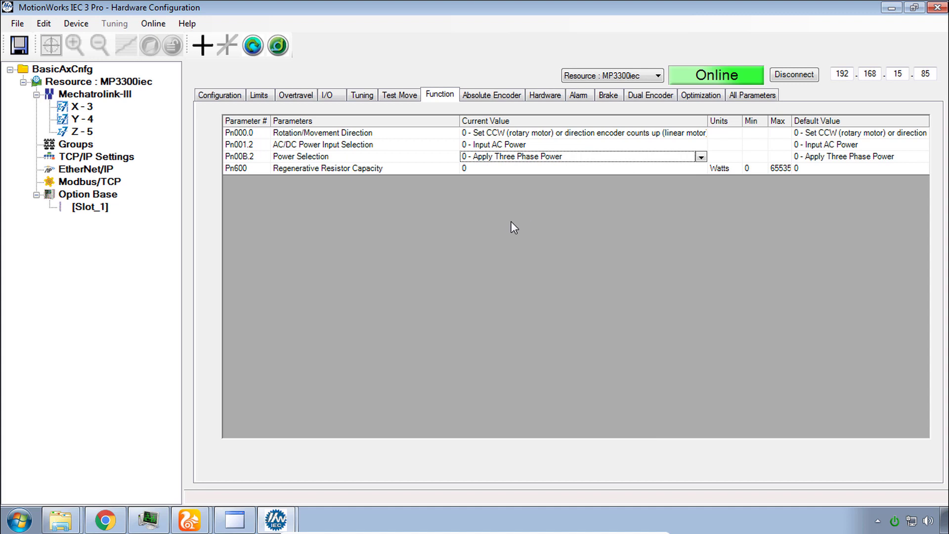
Set the Z axis Absolute Encoder Usage parameter Pn002.2 to 1 - Use absolute encoder as incremental encoder, and save the configuration.
{"action": "left_click", "coordinate": [490, 95]}
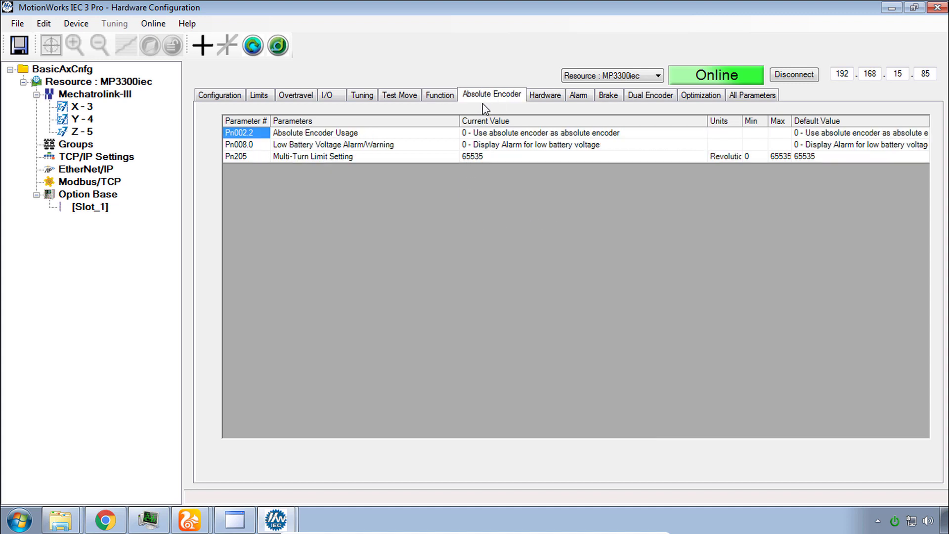
{"action": "left_click", "coordinate": [676, 135]}
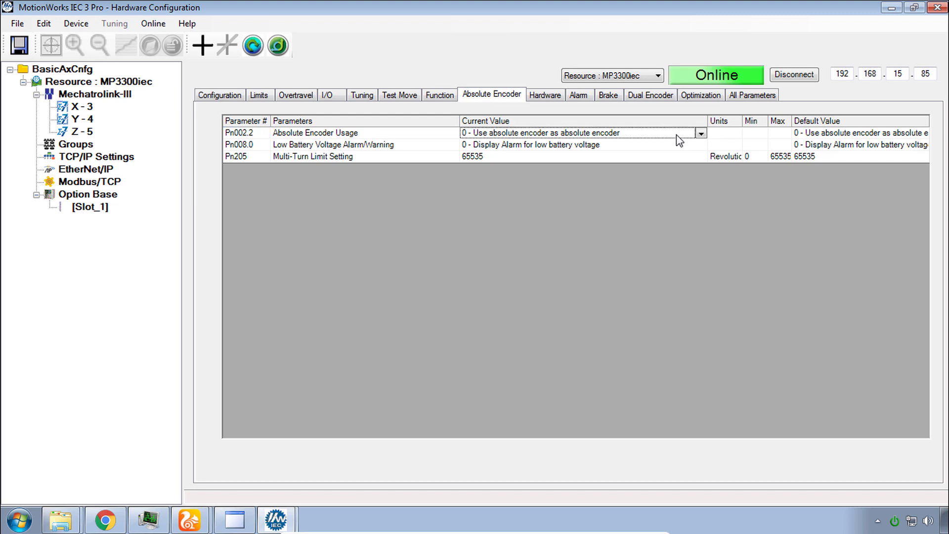
{"action": "left_click", "coordinate": [702, 132]}
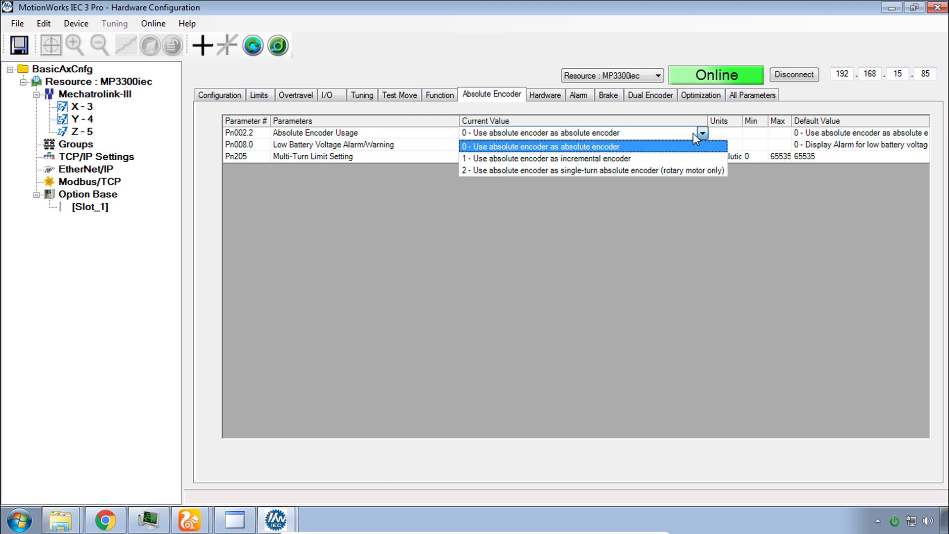
{"action": "left_click", "coordinate": [616, 160]}
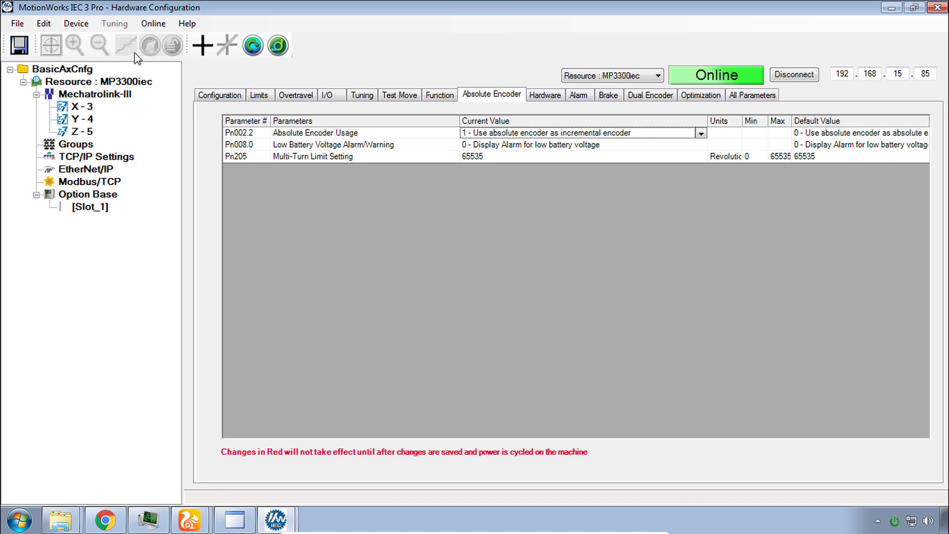
{"action": "left_click", "coordinate": [18, 47]}
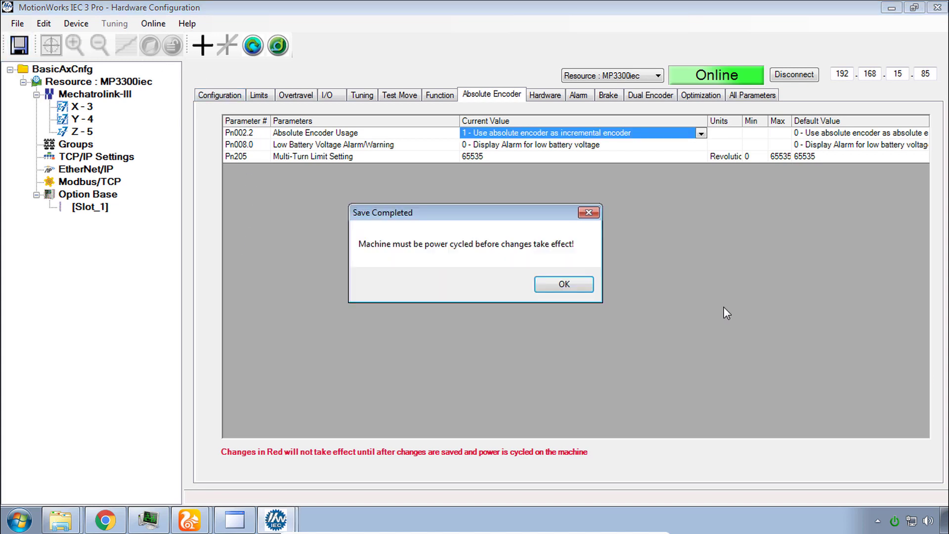
{"action": "left_click", "coordinate": [563, 285]}
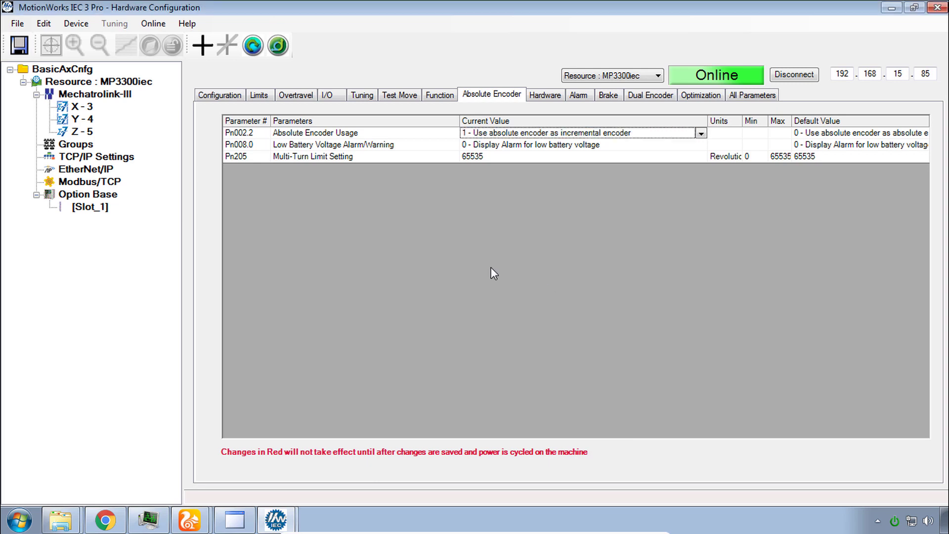
Reboot the MP3300iec controller at 192.168.15.85 and accept losing the connection.
{"action": "left_click", "coordinate": [153, 23]}
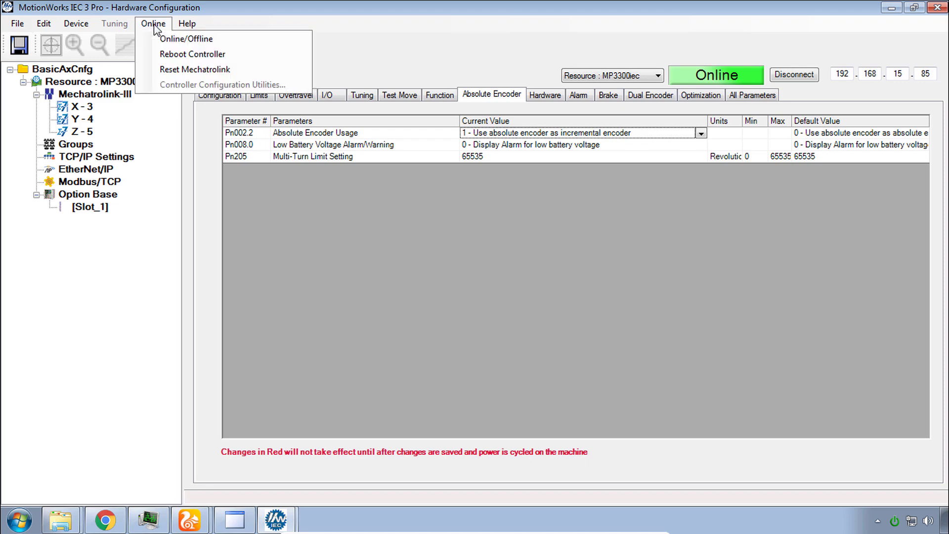
{"action": "left_click", "coordinate": [207, 54]}
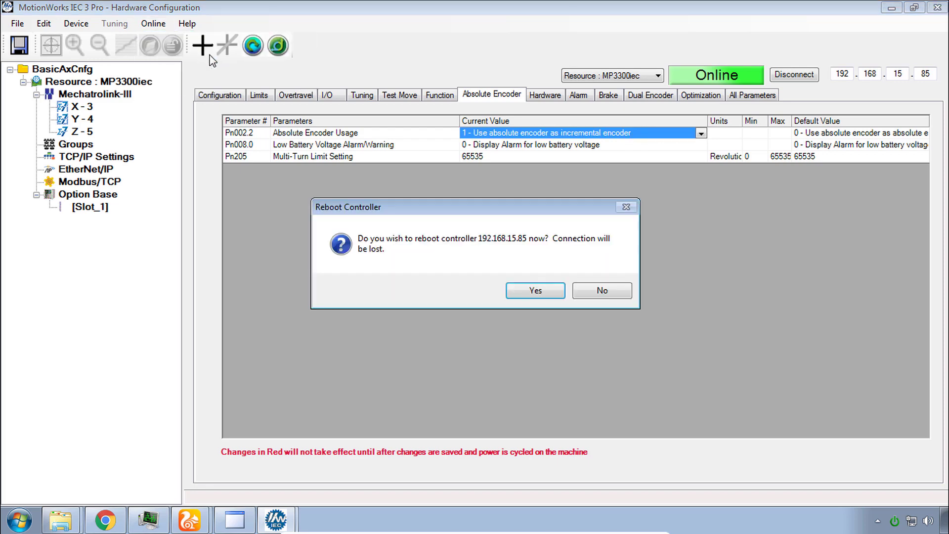
{"action": "left_click", "coordinate": [537, 291]}
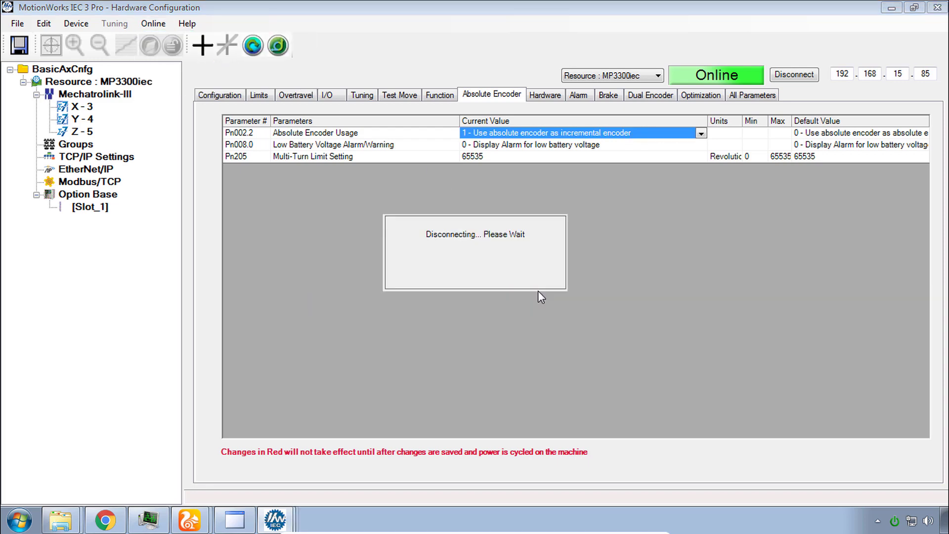